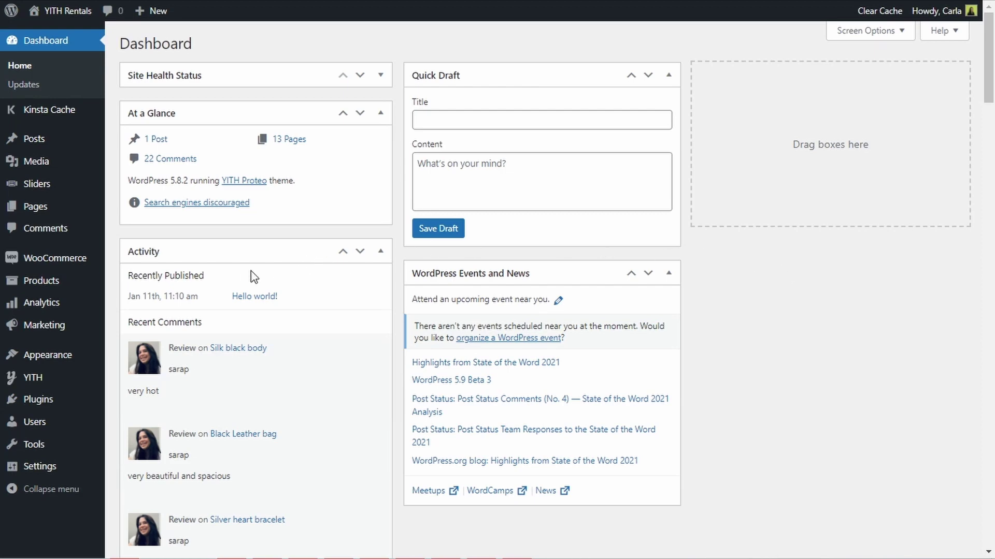
- Start a new product and name it "Electric Scooter"
mouse_move(101, 289)
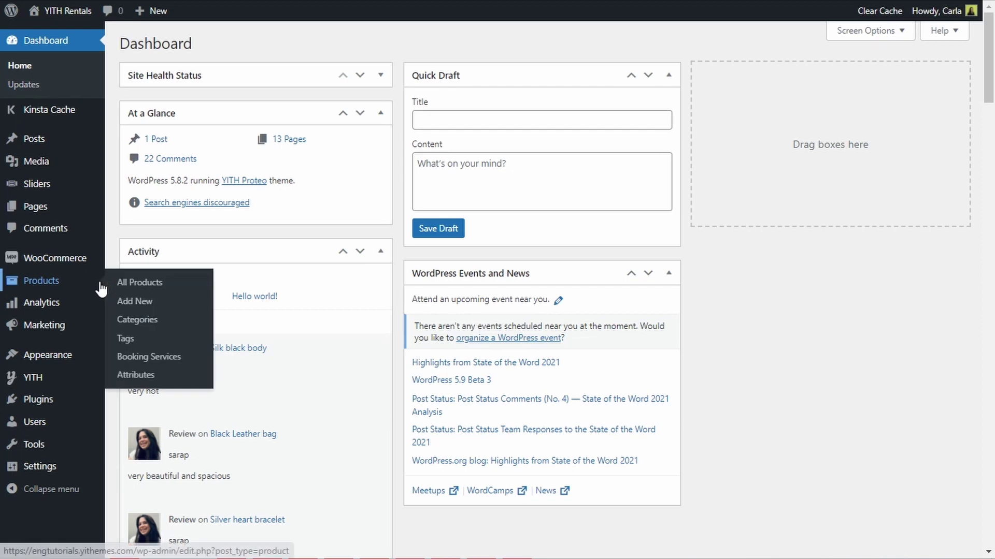
left_click(127, 302)
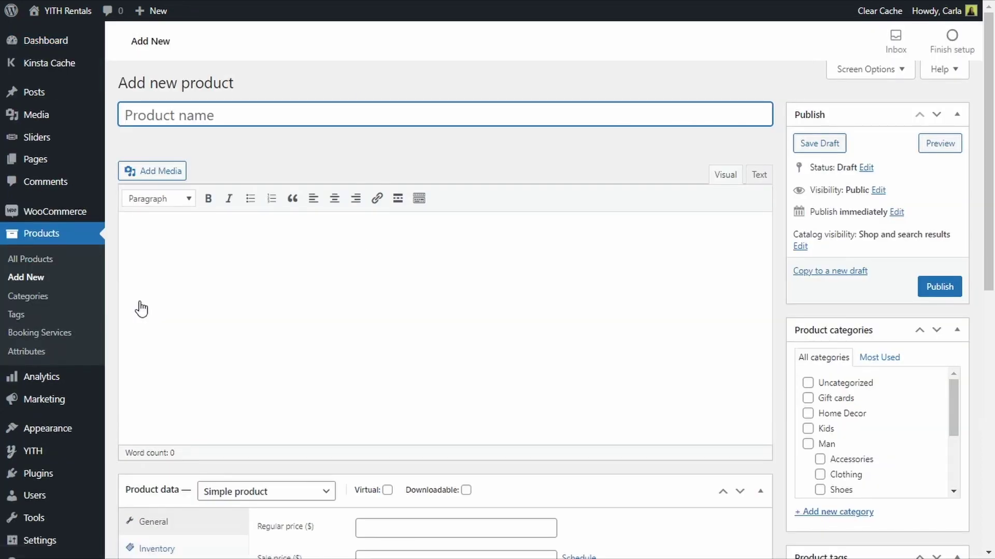
type("Electric Scooter")
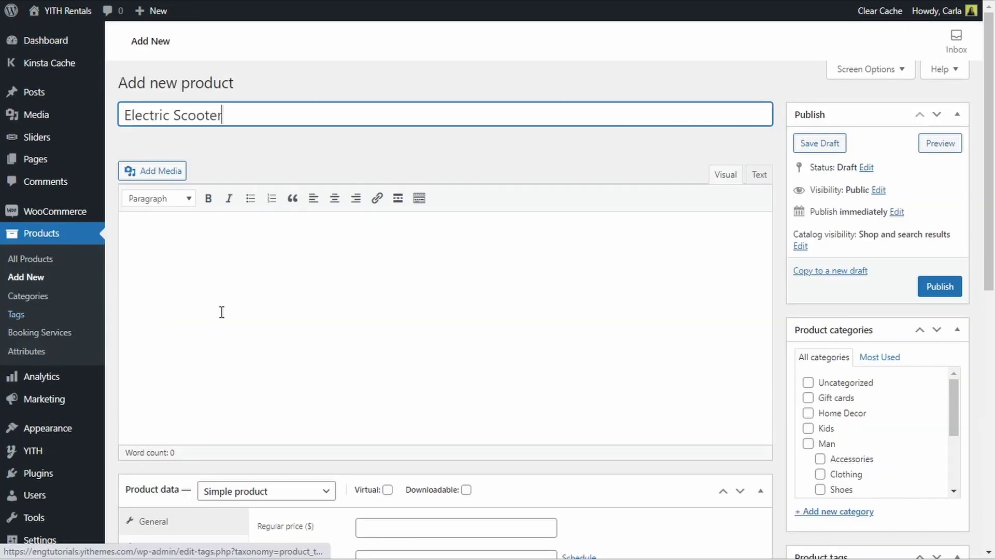
- Set Scooter.jpg from the media library as the product image
scroll(575, 334, "down", 2)
scroll(586, 330, "down", 8)
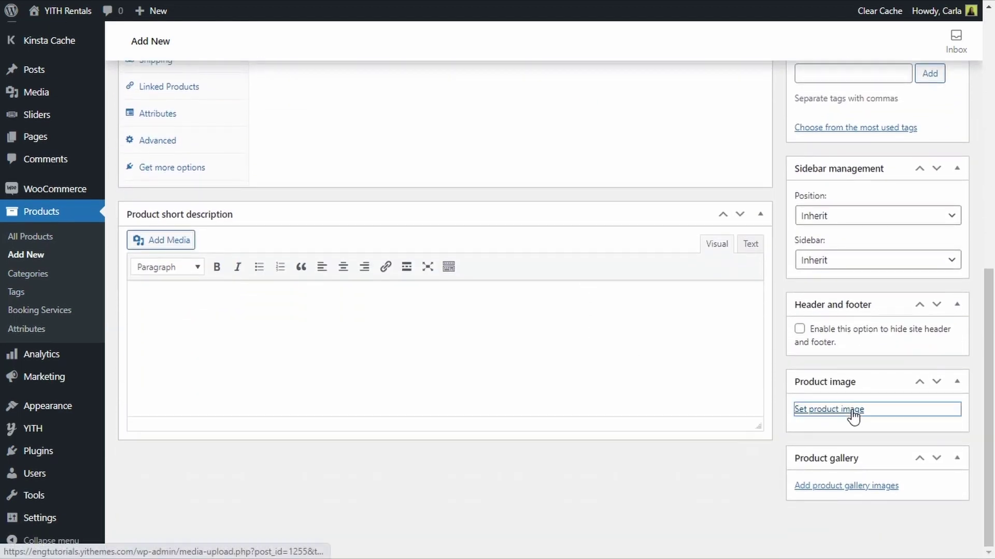
left_click(850, 412)
left_click(66, 178)
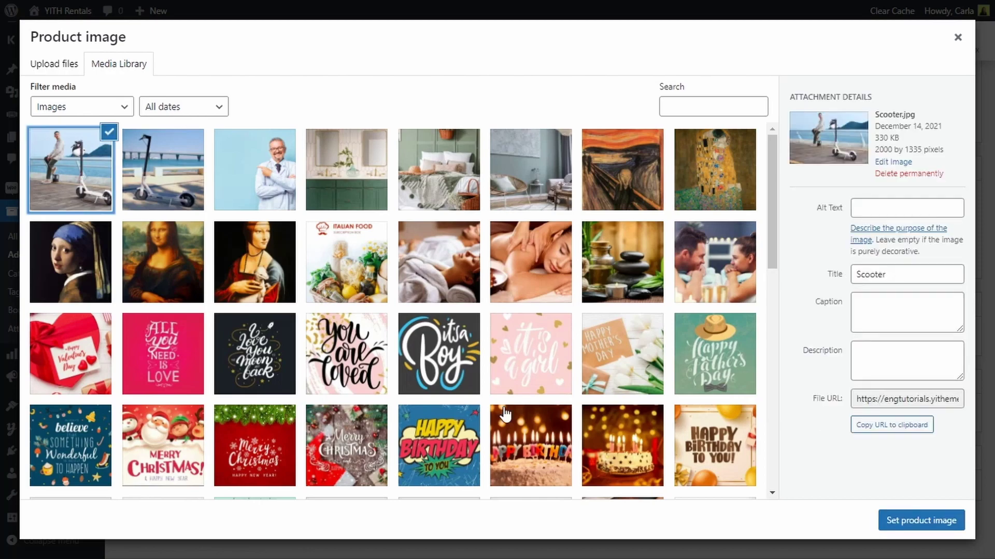
left_click(918, 521)
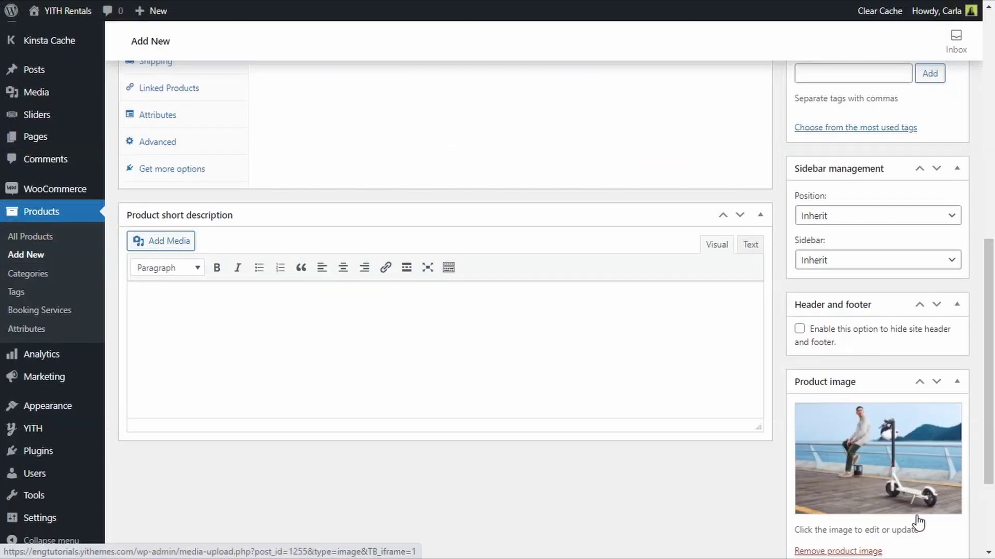
- Add the second scooter photo, the one with the bridge behind it, to the product gallery
scroll(918, 522, "down", 3)
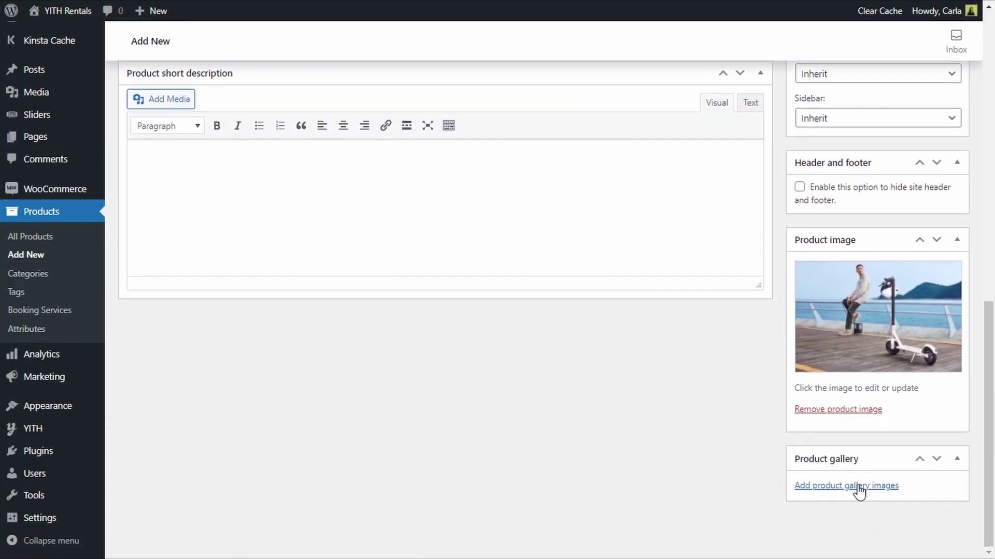
left_click(859, 489)
left_click(171, 176)
left_click(925, 522)
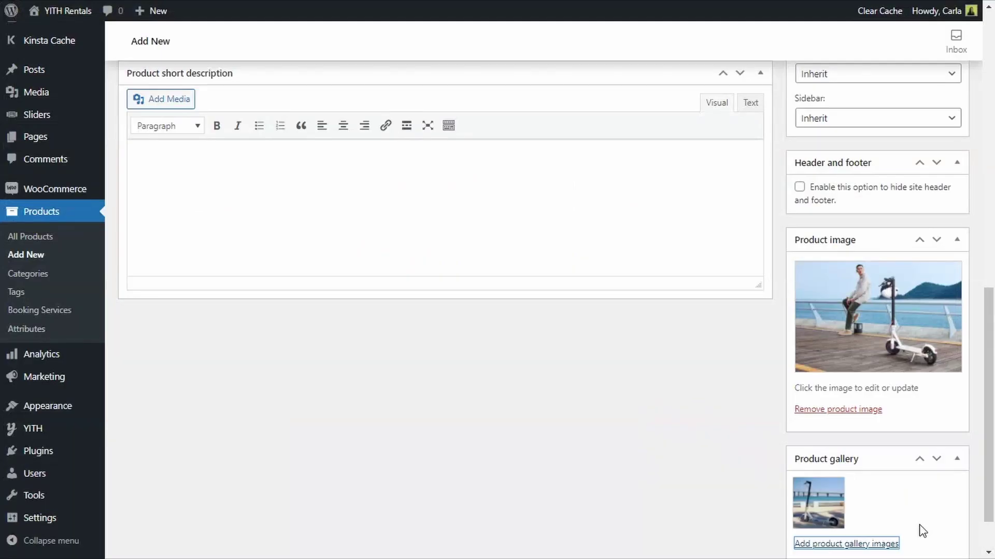
scroll(923, 529, "down", 2)
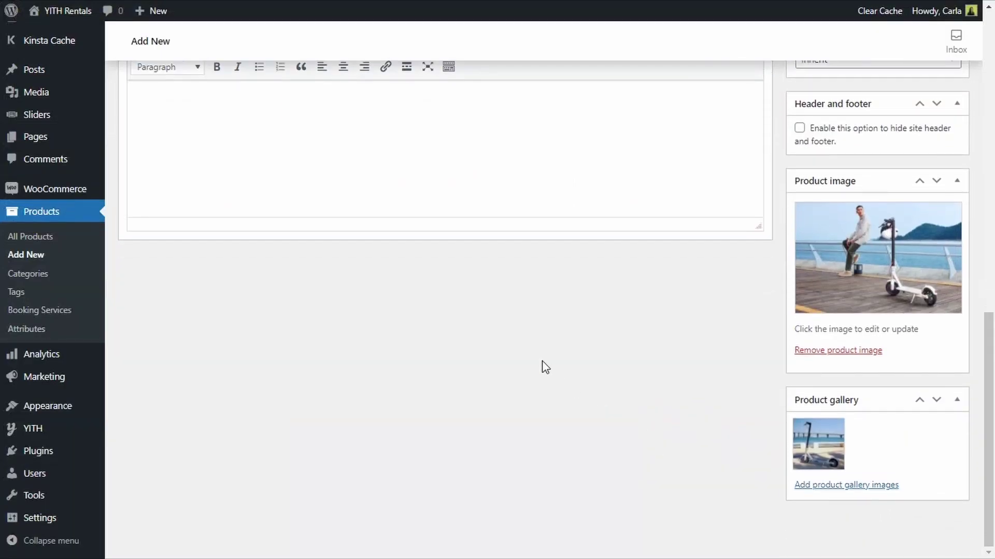
- Write the short description: "Customers can book this item for units of weeks (7 days)", "Price: $120/week", "Max bookings: 10"
scroll(555, 376, "up", 3)
left_click(418, 313)
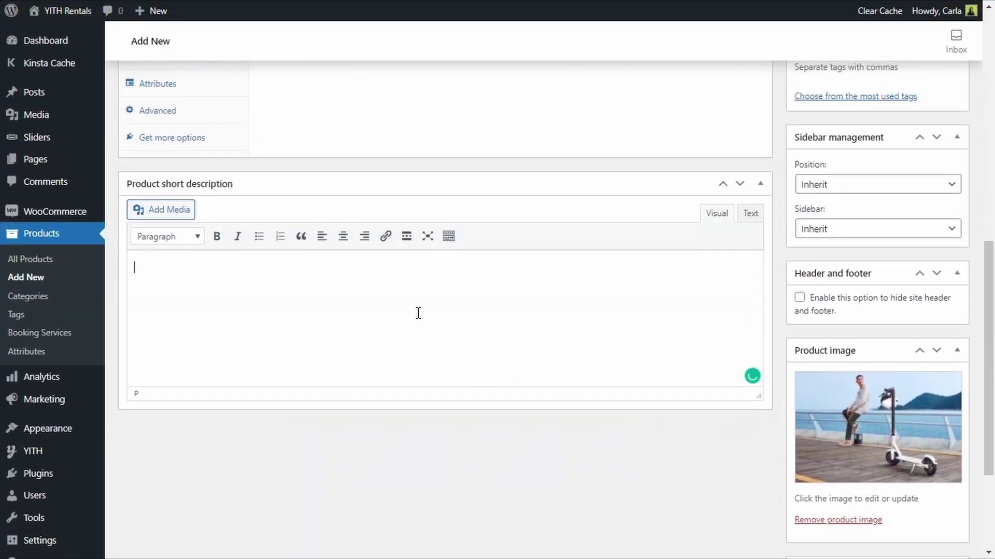
type("Customers can book this item for units of weeks (7 days) Price: $120/week Max bookings: 10")
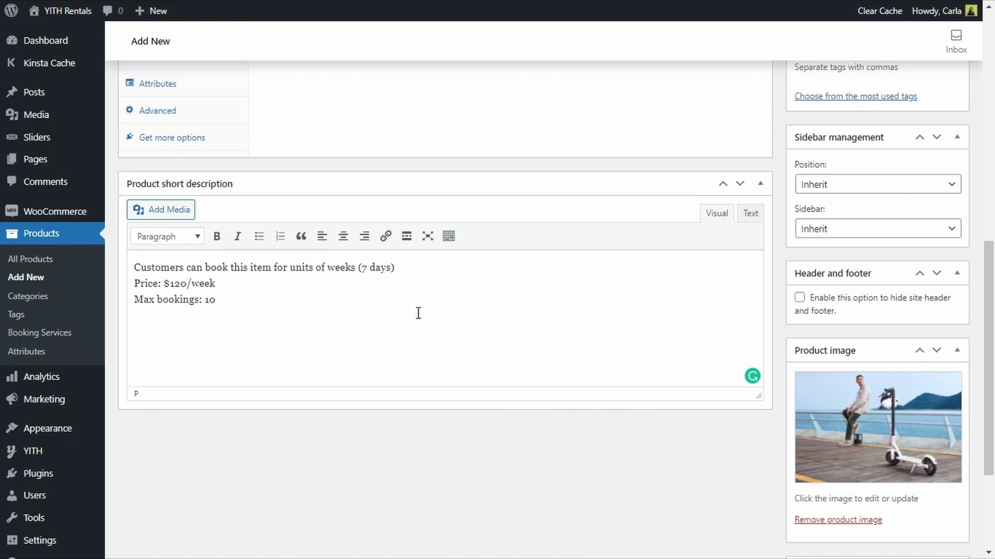
- Change the product type to Bookable Product and let customers book units of 7 days
scroll(415, 297, "up", 5)
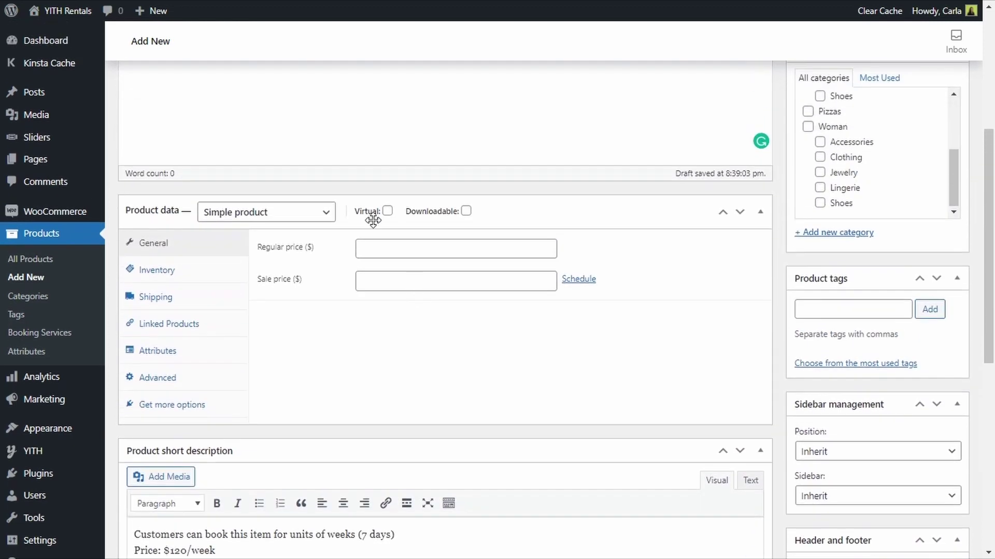
left_click(323, 215)
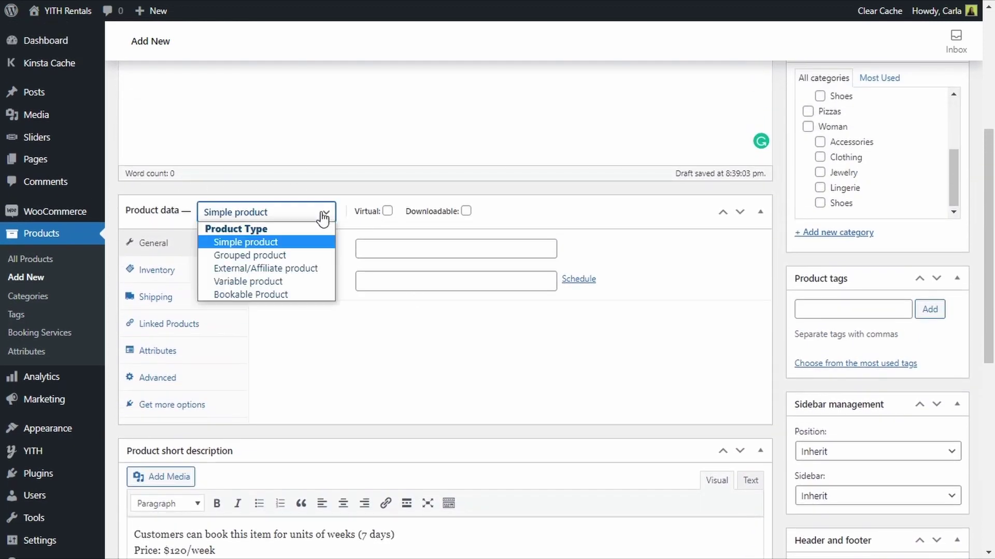
left_click(262, 294)
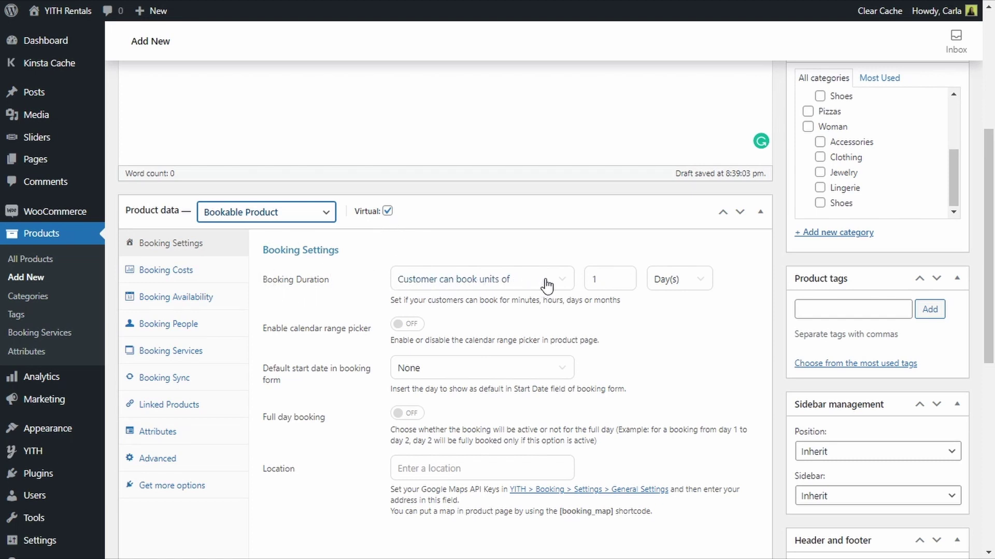
double_click(606, 278)
type("7")
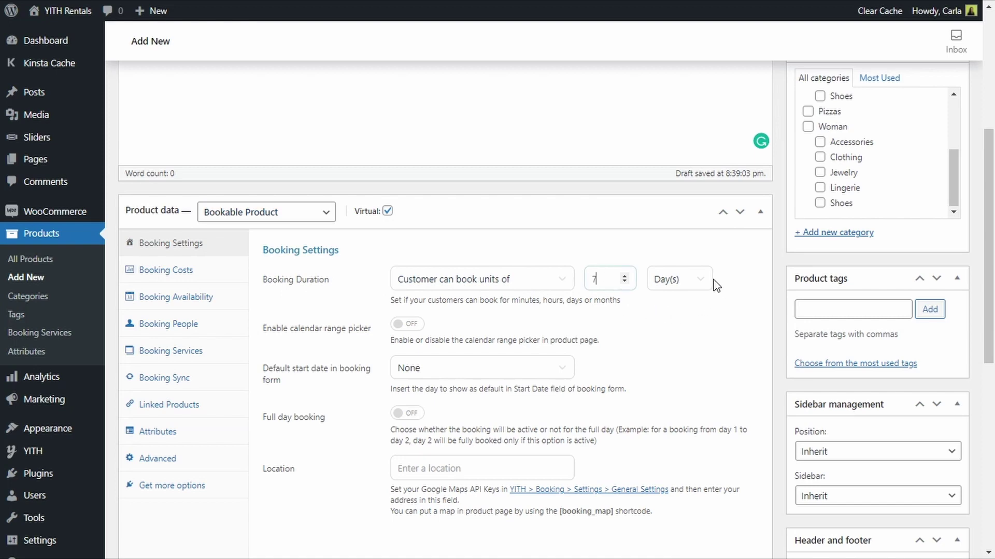
left_click(702, 284)
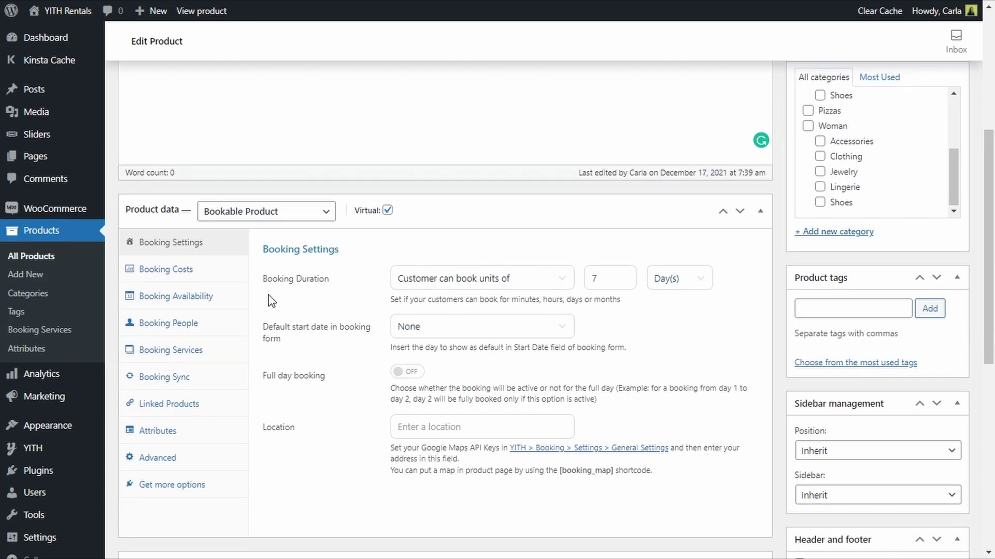
- Set the booking base price for 7 days to 120 and multiply it by the number of people
left_click(191, 272)
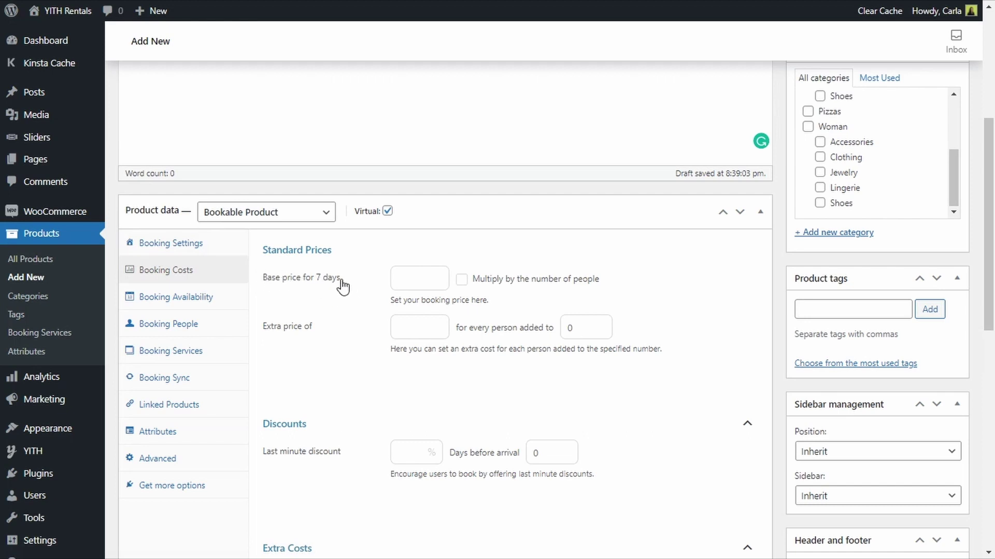
left_click(399, 281)
type("120")
left_click(462, 281)
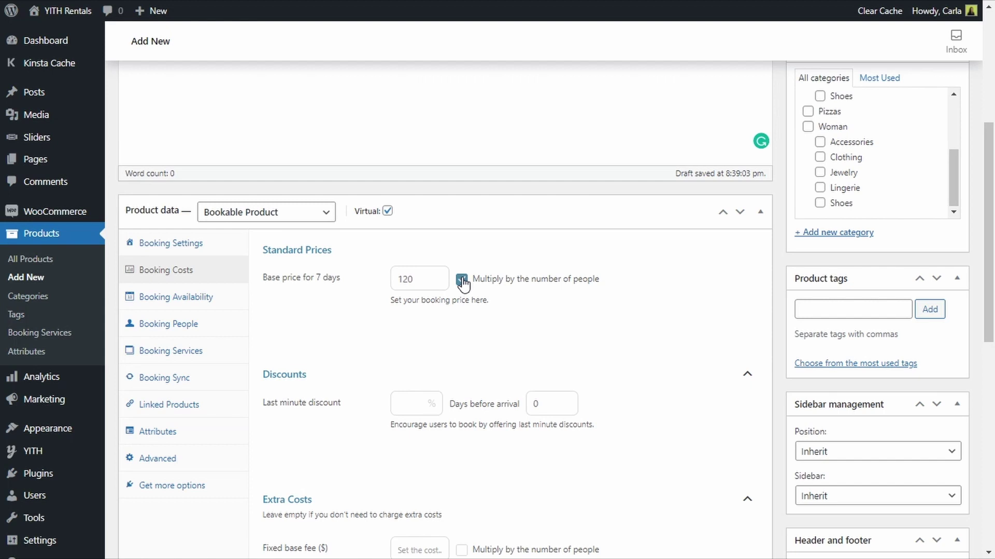
- Set the maximum bookings per unit to 11 in the product's booking availability terms
left_click(219, 299)
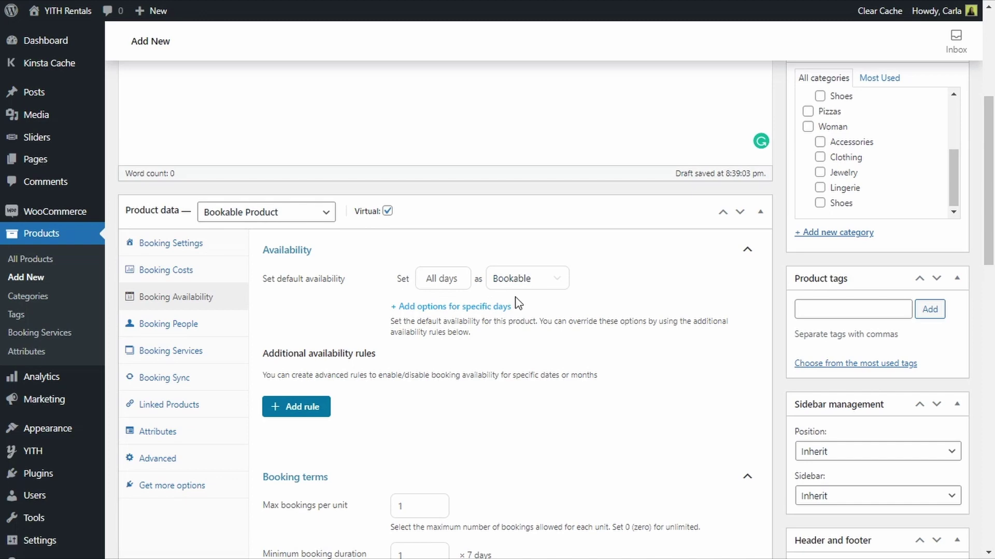
scroll(516, 302, "down", 5)
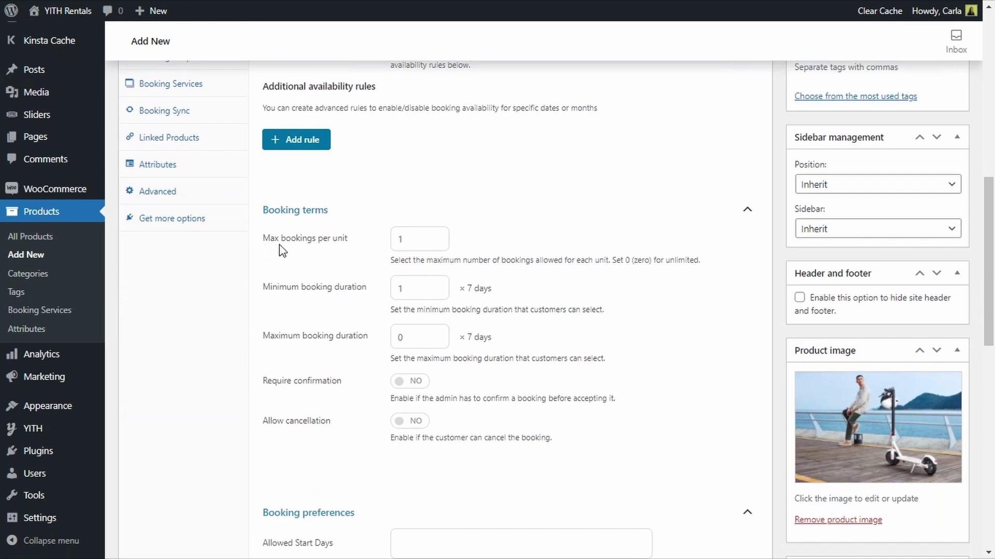
left_click(424, 239)
type("0")
key("Up")
- Enable the people option with a maximum of 10 people and count people as separated bookings
scroll(425, 240, "up", 4)
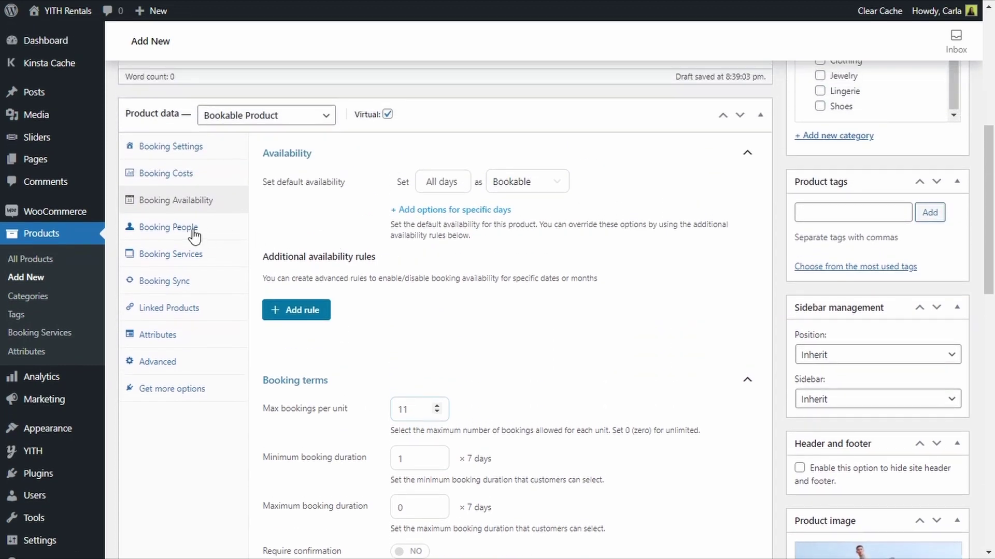
left_click(206, 238)
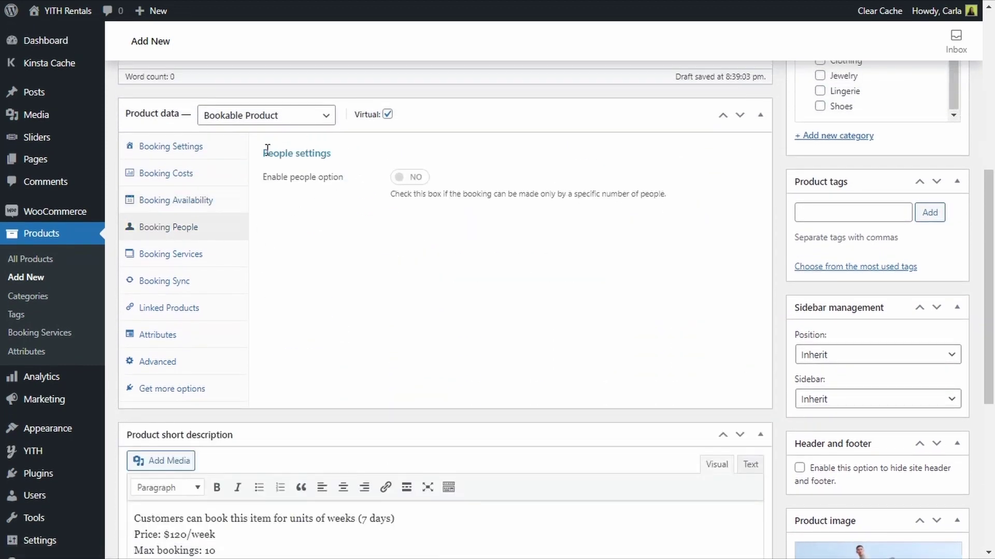
left_click(414, 180)
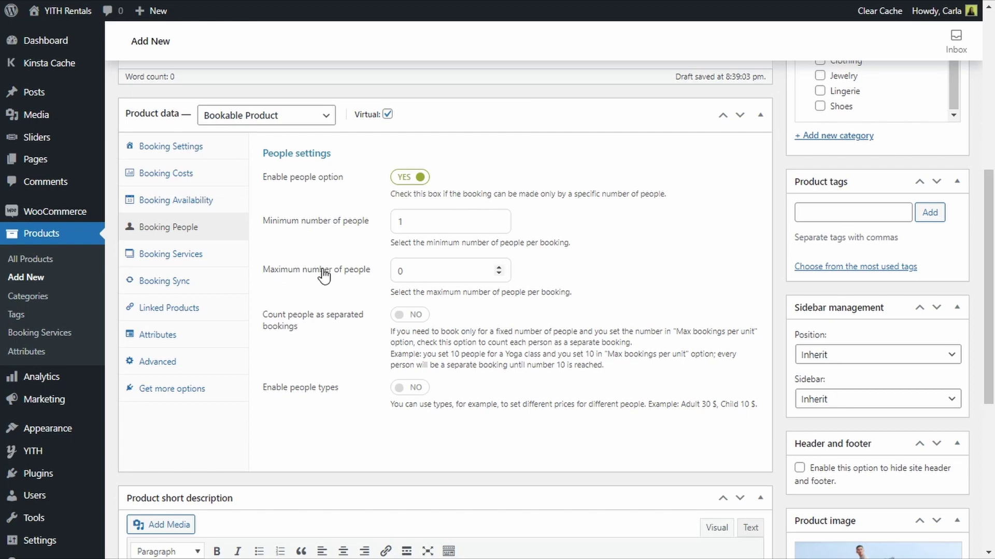
type("1")
left_click(408, 321)
- Publish the Electric Scooter product
scroll(694, 298, "up", 6)
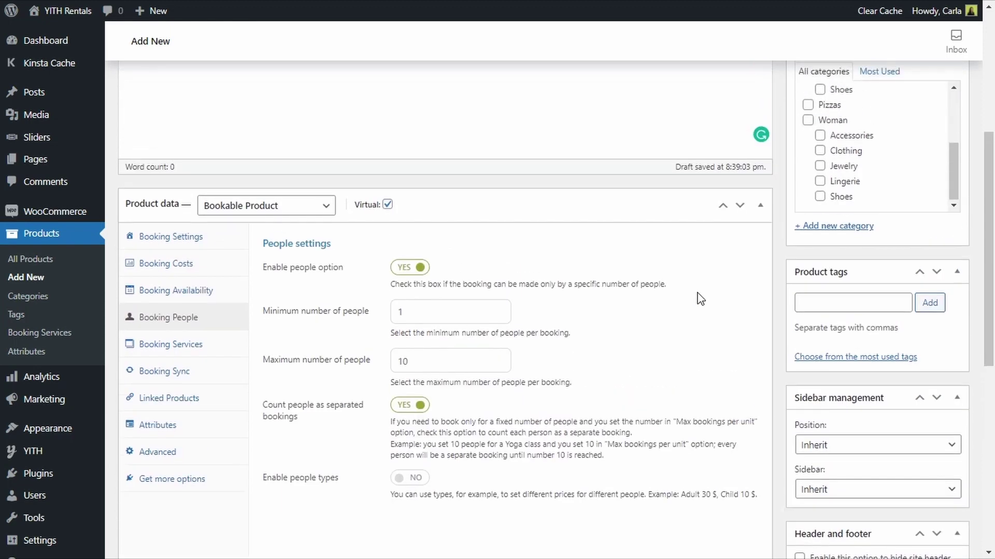
scroll(698, 293, "up", 2)
left_click(927, 288)
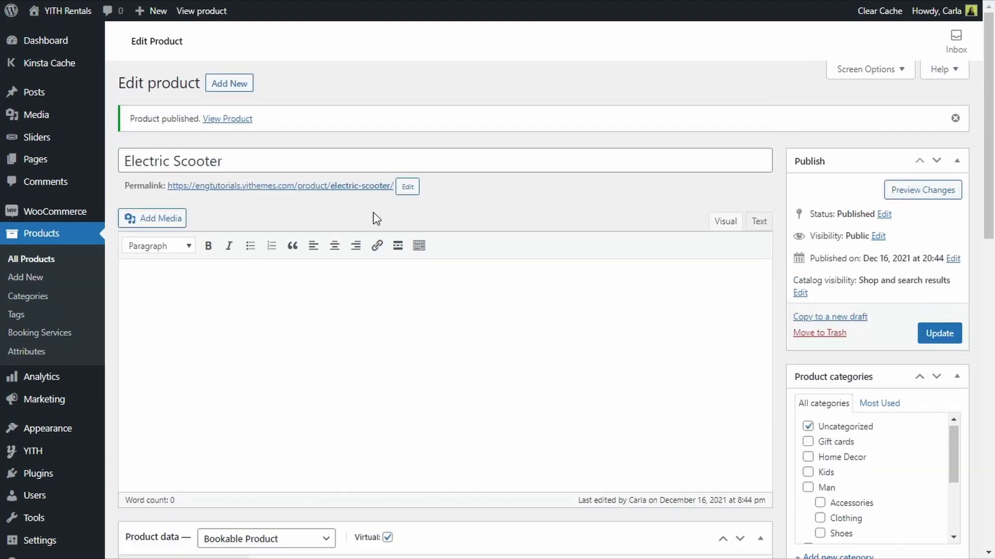
- Open the published product's page and look through its images and short description
left_click(364, 191)
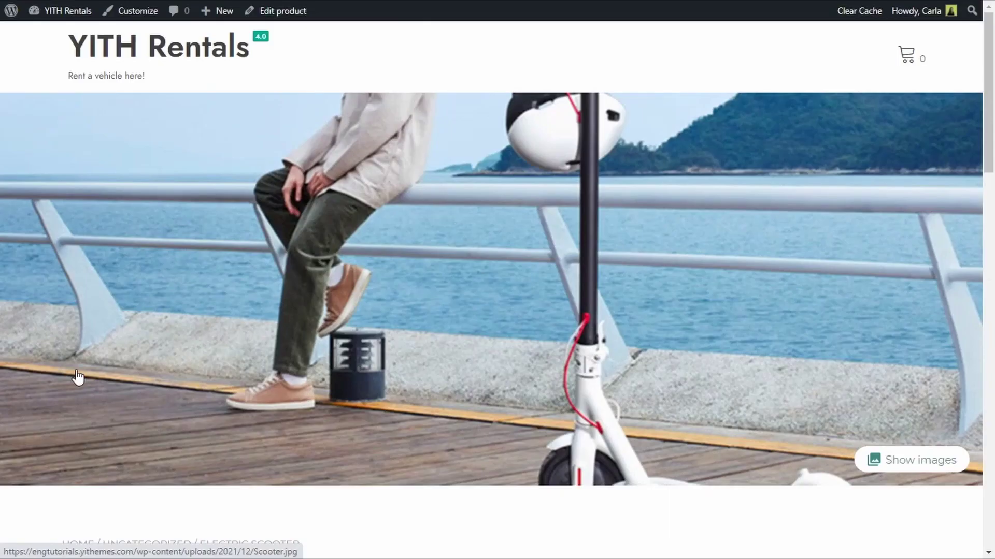
left_click(899, 463)
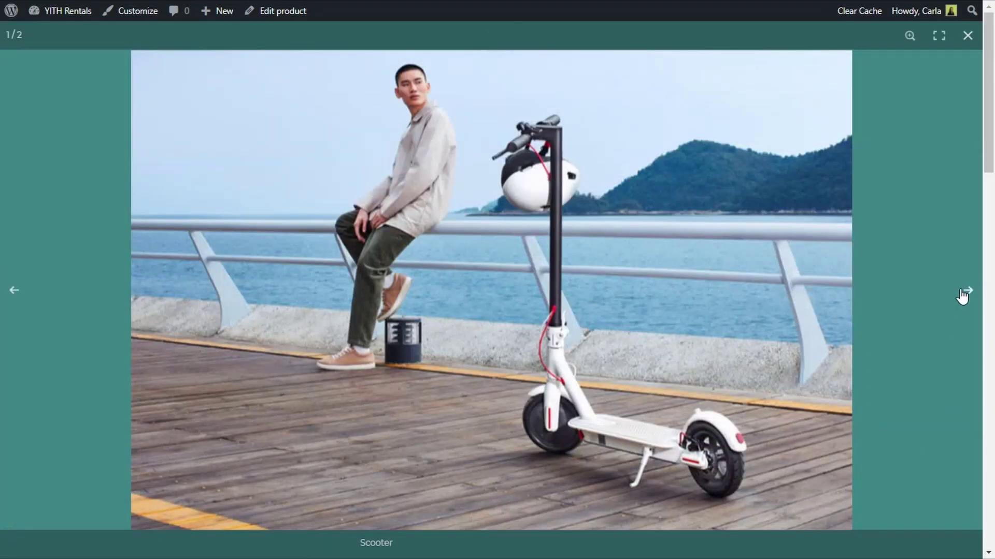
left_click(964, 292)
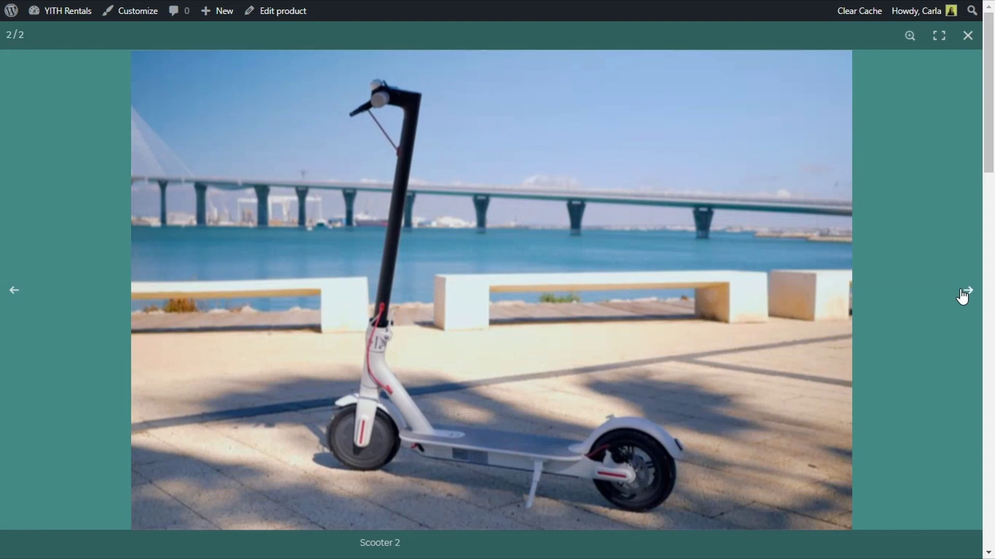
left_click(962, 44)
scroll(479, 300, "down", 6)
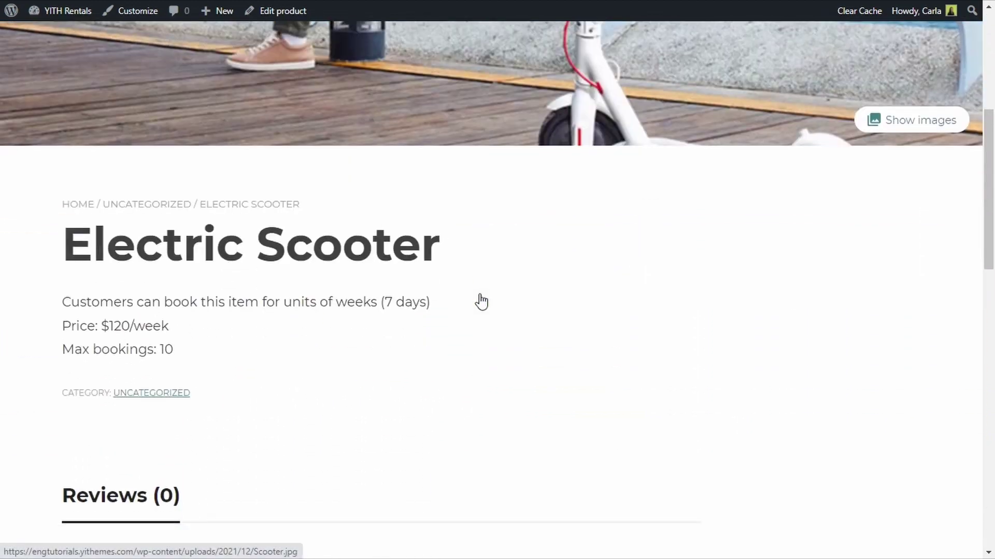
left_click_drag(440, 249, 441, 346)
- Customize the theme's WooCommerce bookable products layout to show 2 images as a grid, and publish the change
scroll(482, 338, "up", 6)
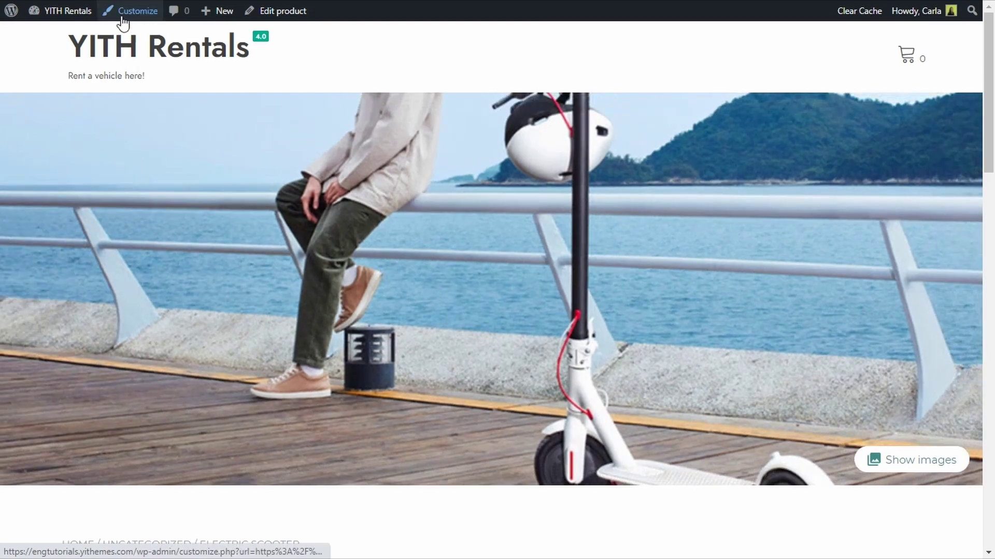
left_click(123, 24)
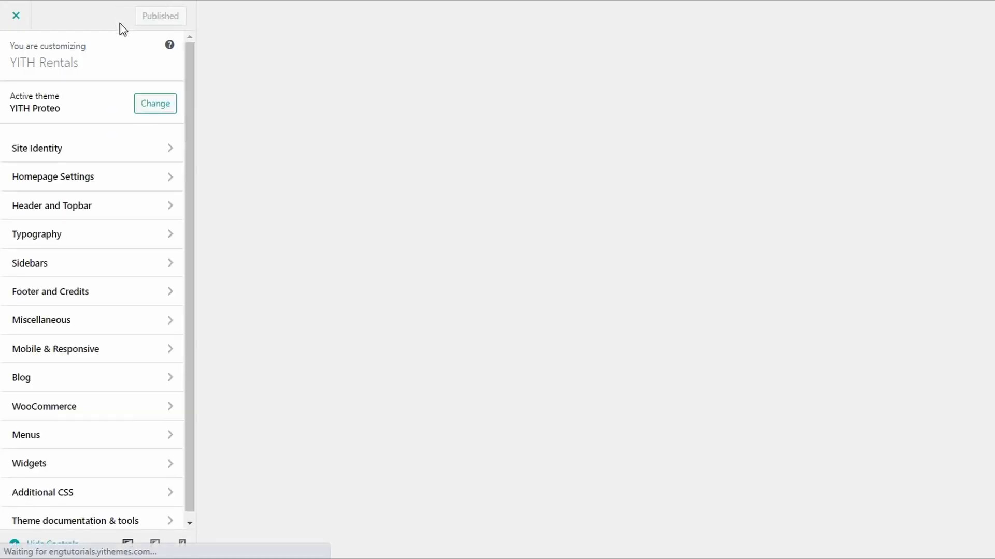
left_click(119, 409)
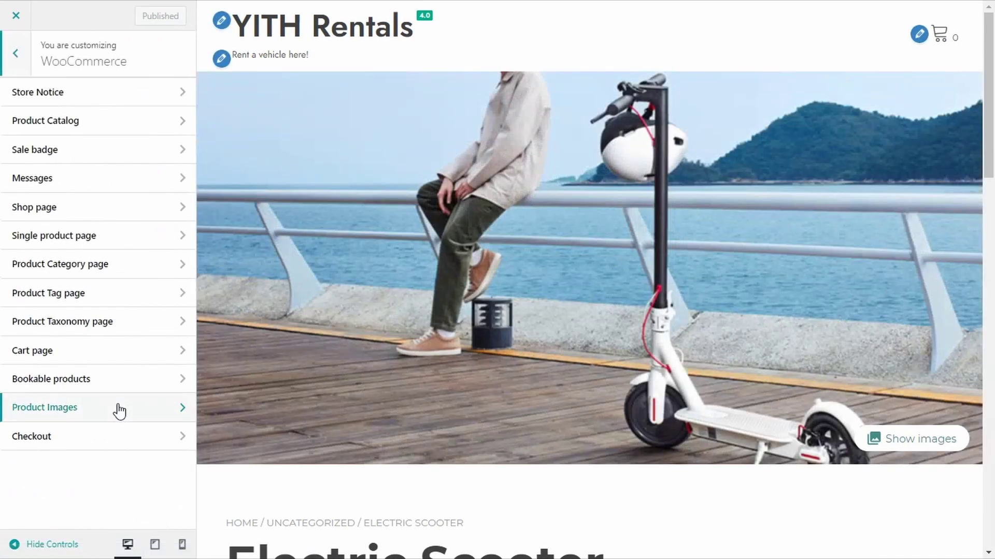
left_click(115, 384)
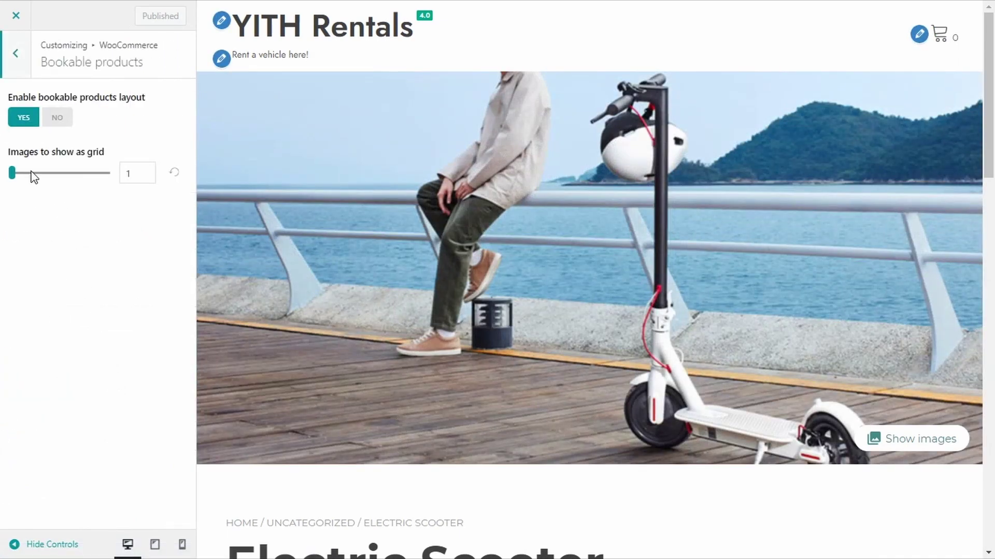
left_click(14, 177)
left_click_drag(13, 177, 25, 179)
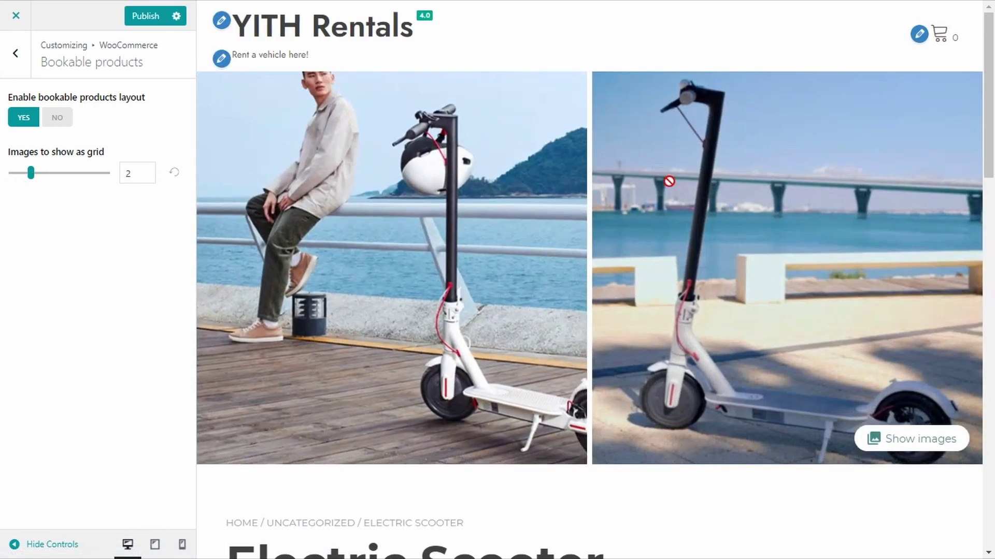
left_click(151, 16)
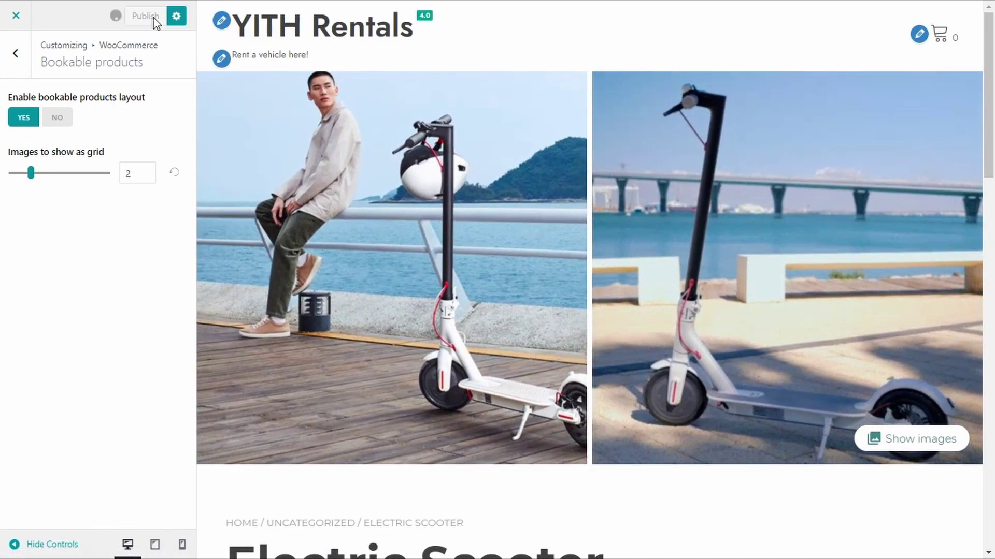
- Close the theme customizer and look over the Electric Scooter page's image grid and description
left_click(17, 15)
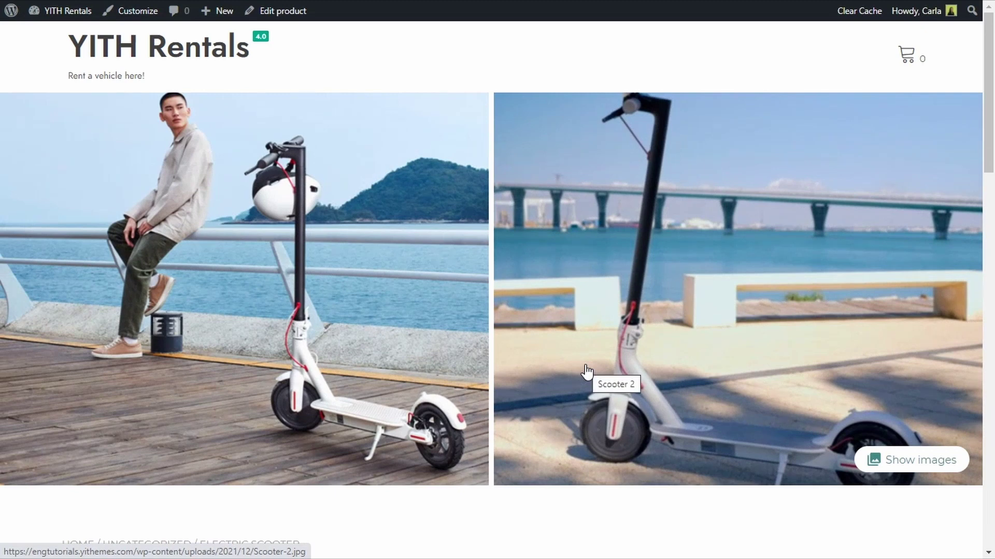
scroll(586, 372, "down", 5)
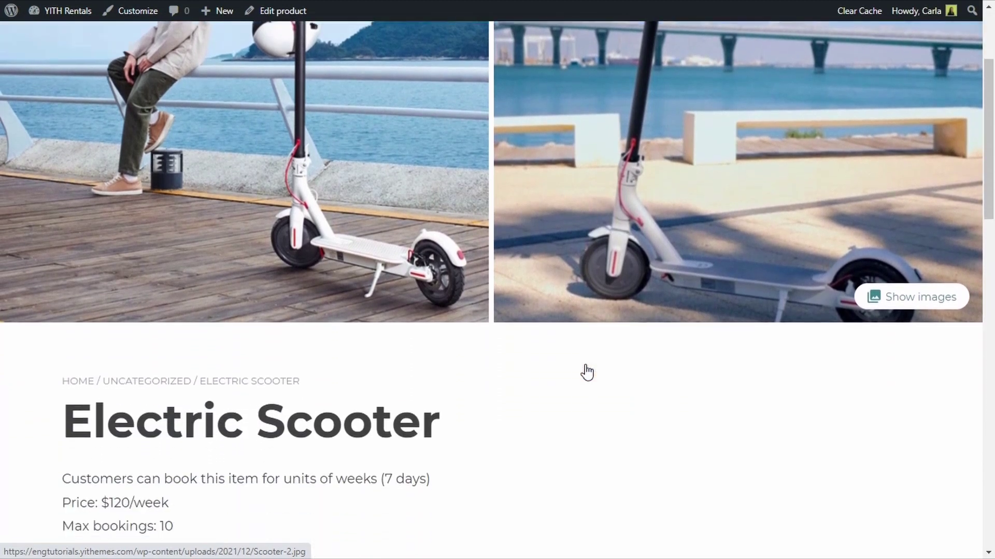
scroll(587, 372, "down", 1)
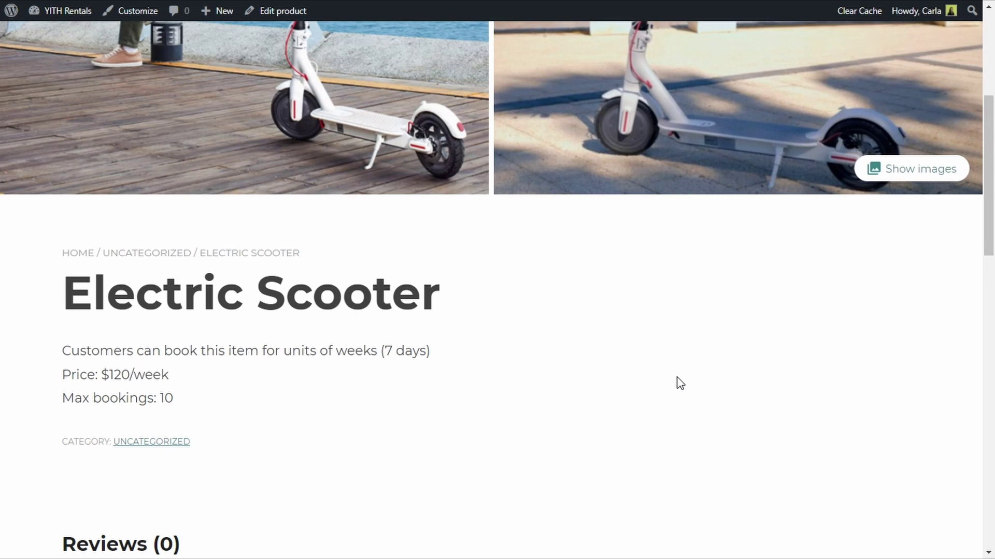
- Add a Bookable Product Form widget to the Shop sidebar widget area and save the widgets
key("alt+Left")
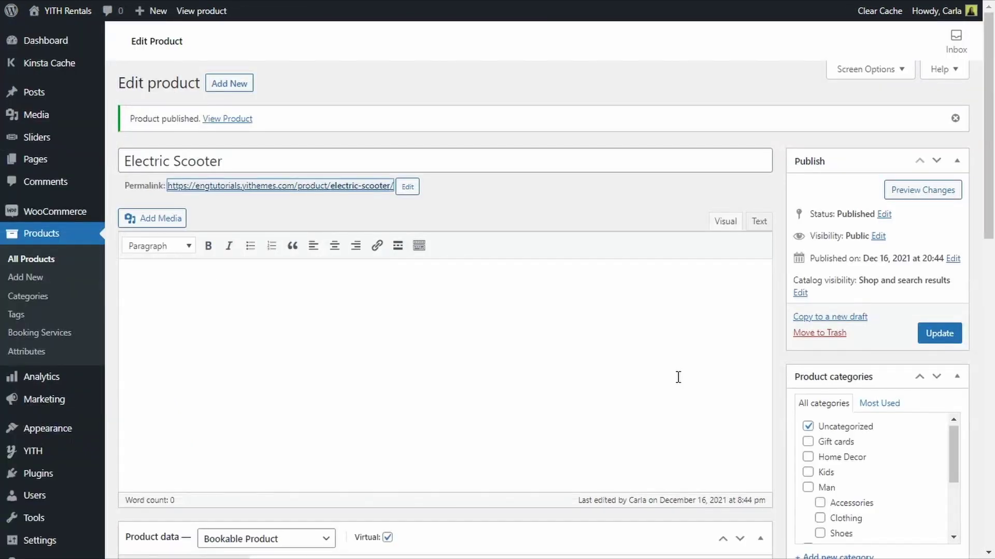
mouse_move(12, 438)
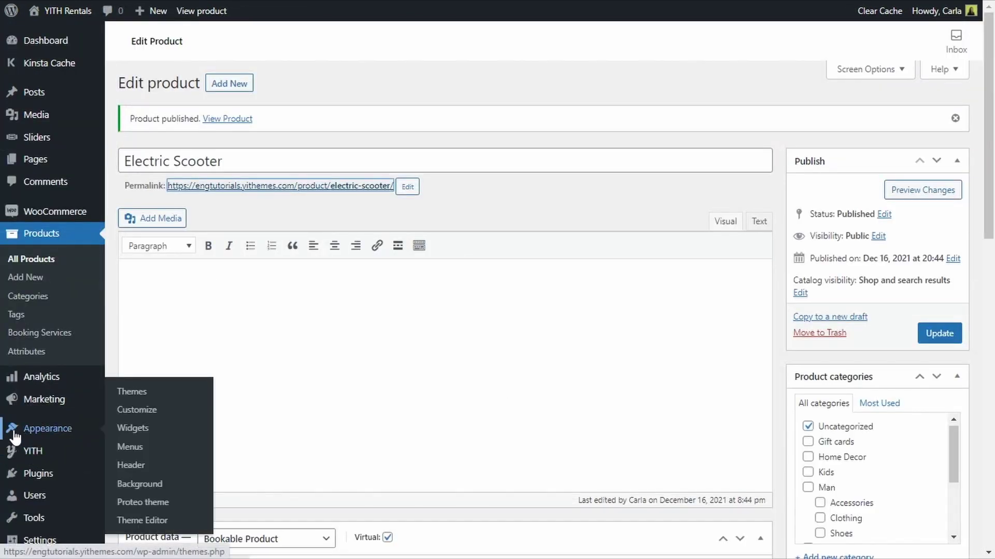
left_click(159, 432)
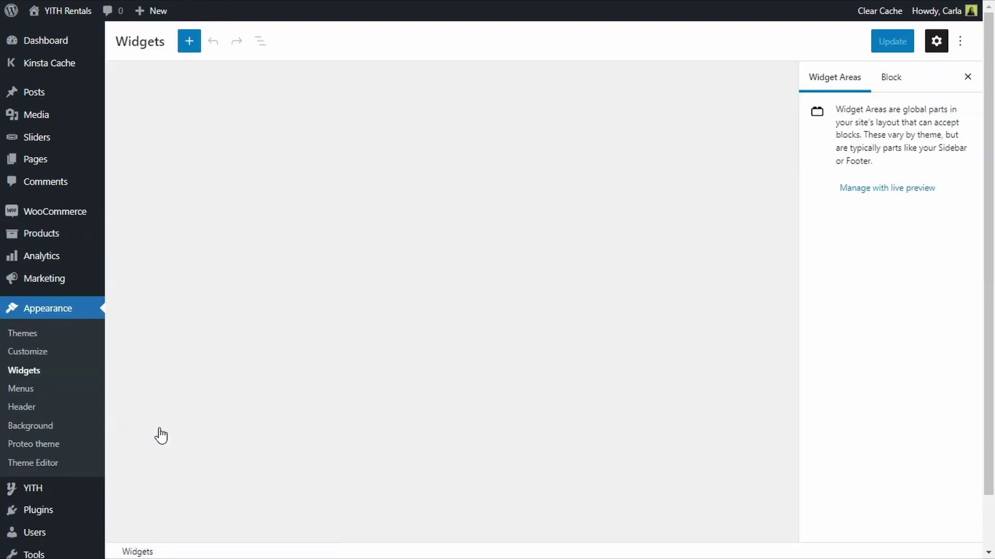
scroll(157, 434, "down", 5)
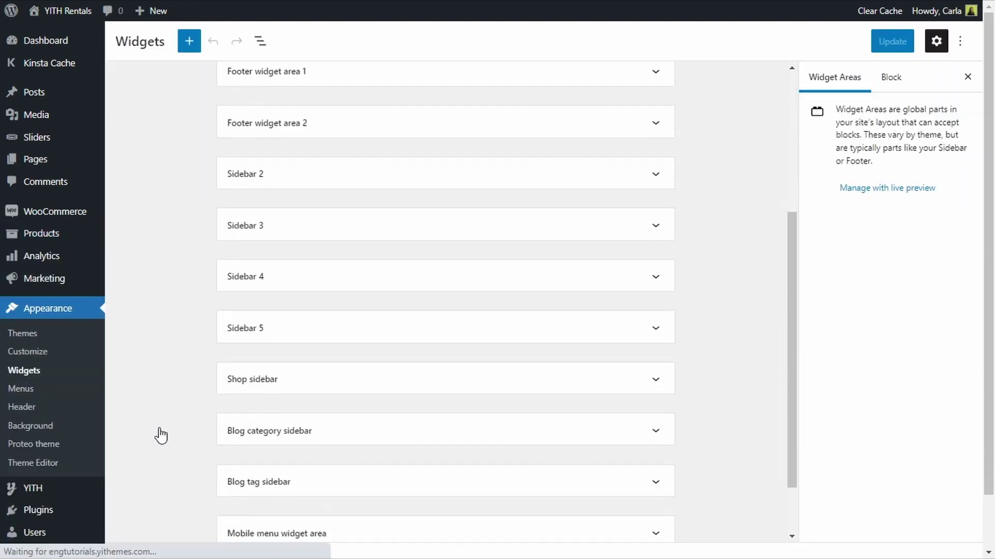
left_click(458, 384)
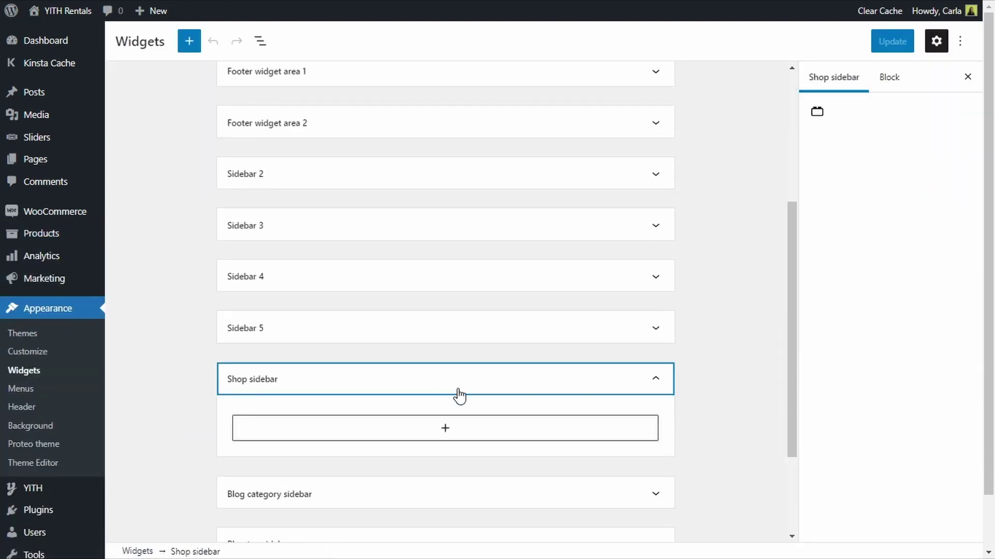
left_click(446, 429)
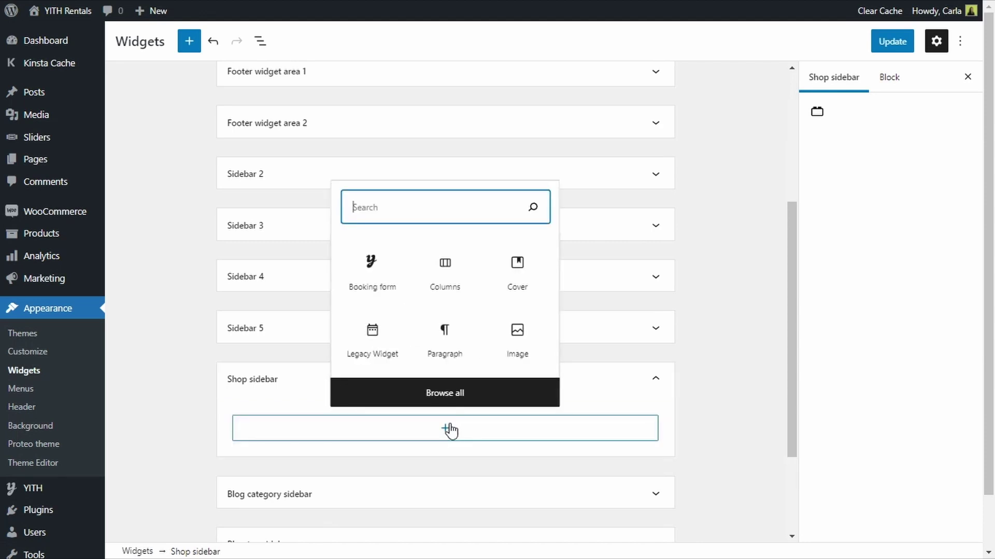
type("boo")
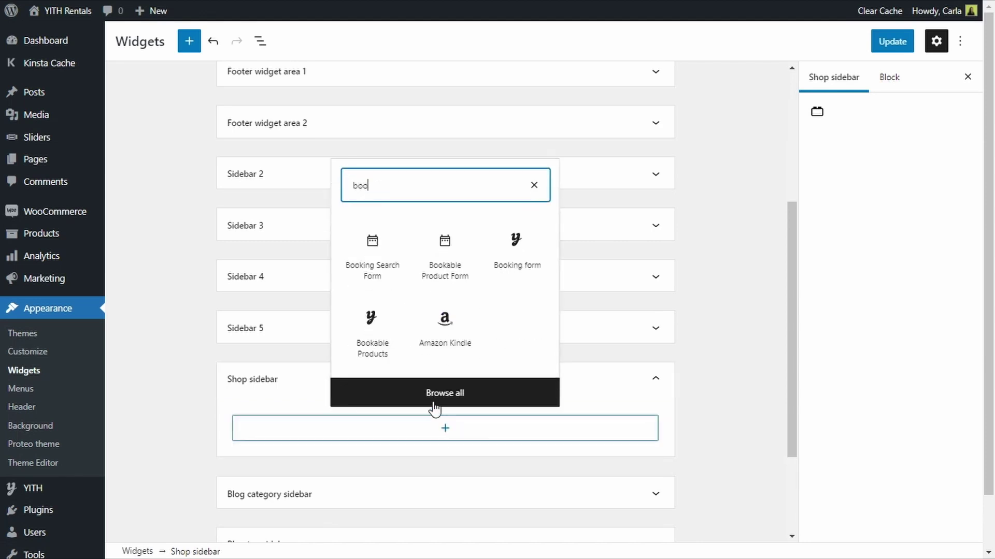
left_click(445, 270)
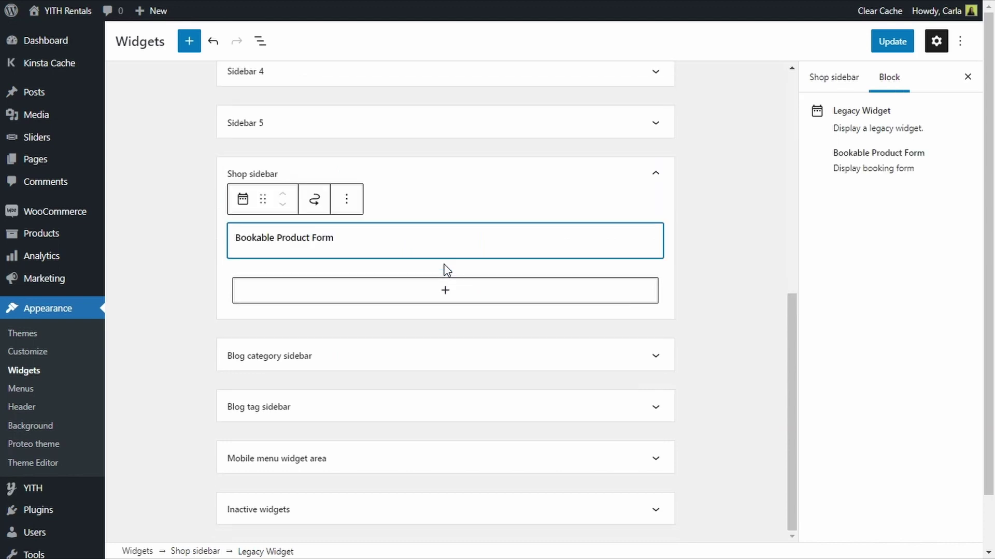
left_click(901, 44)
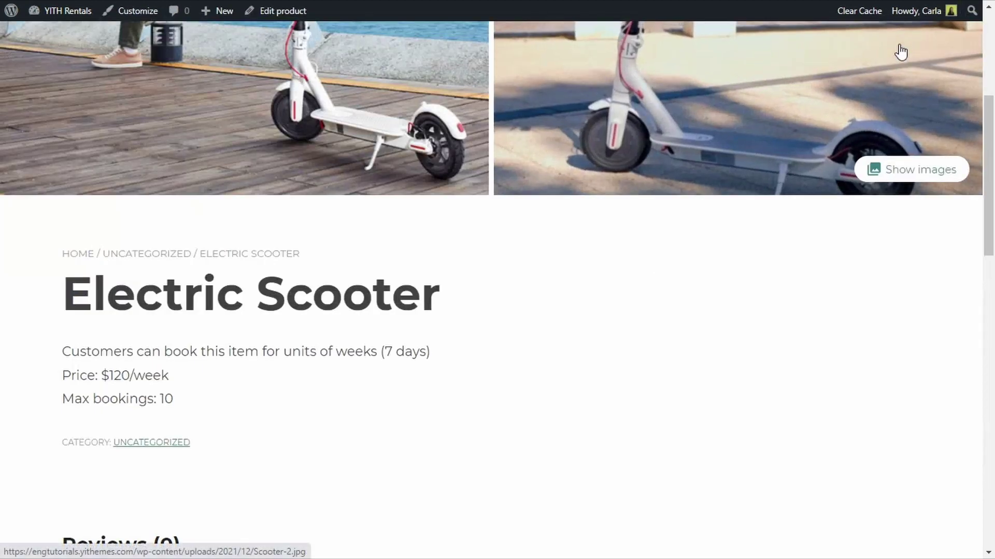
- Check the weekly price in the booking form on the Electric Scooter product page
key("ctrl+minus")
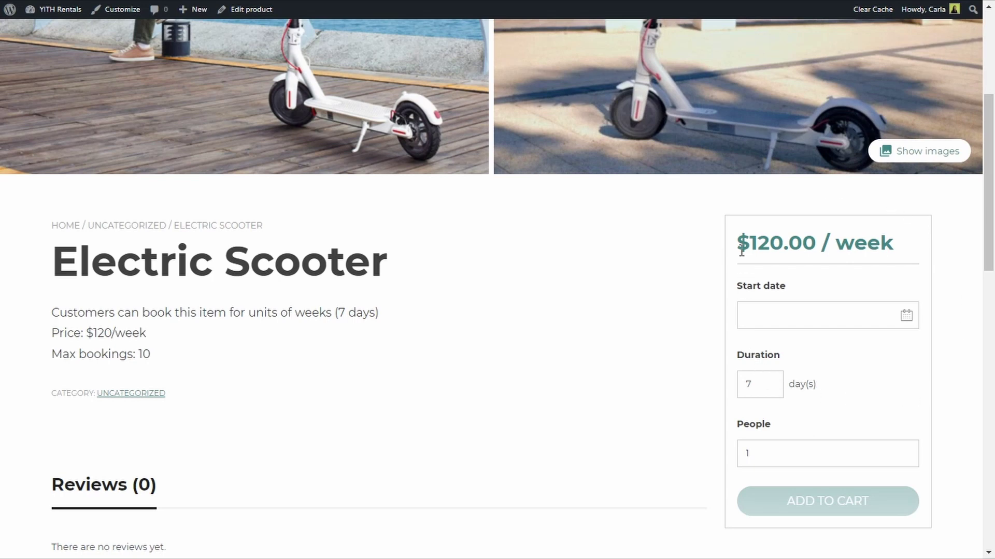
left_click_drag(738, 243, 895, 244)
left_click(885, 250)
- Test the booking form's price calculation with start date 12/20/2021, a duration of 14 days and 2 people
left_click(906, 317)
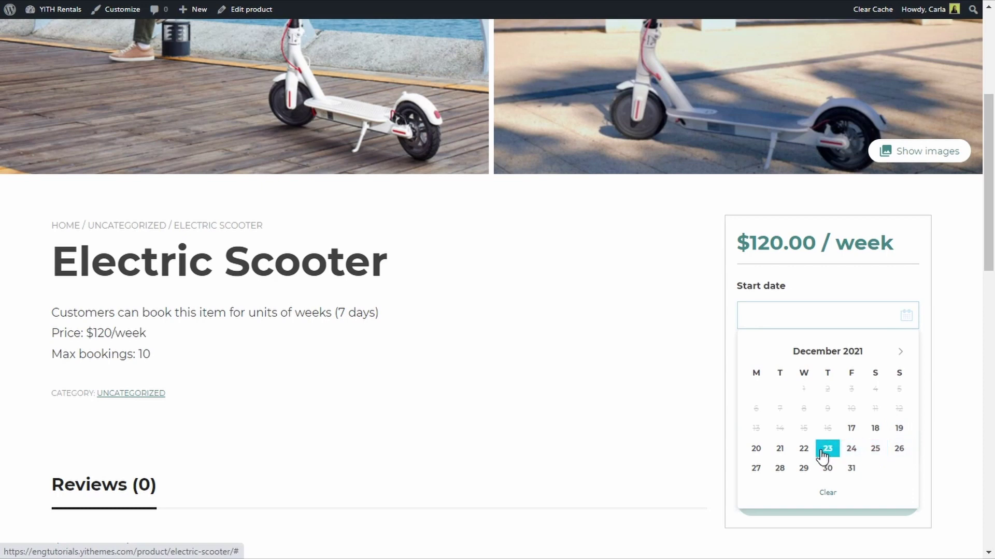
left_click(760, 454)
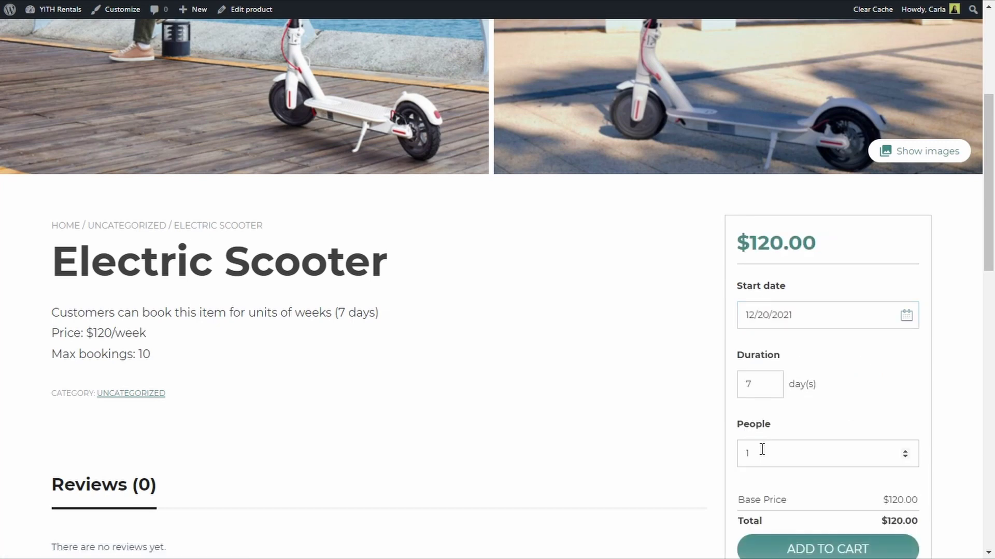
left_click(771, 383)
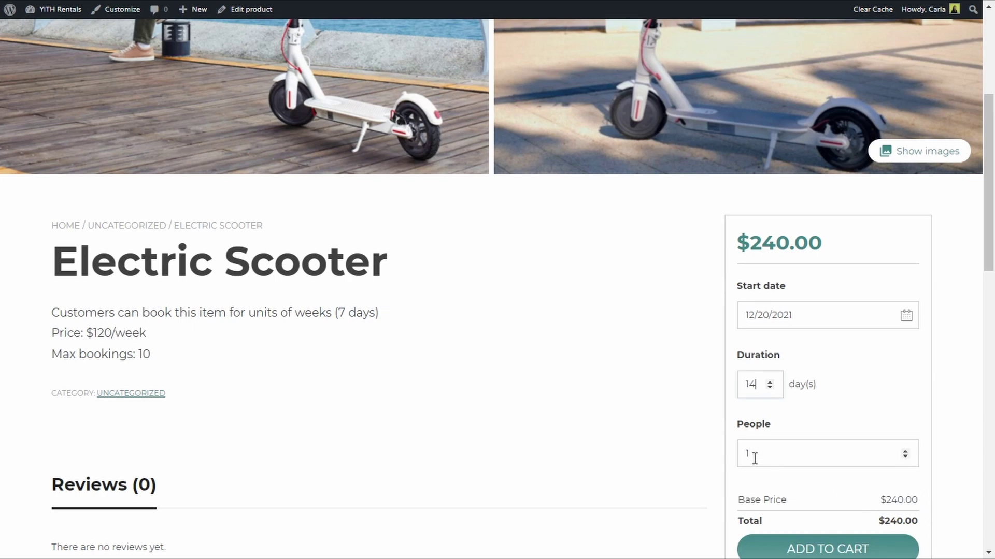
left_click(905, 452)
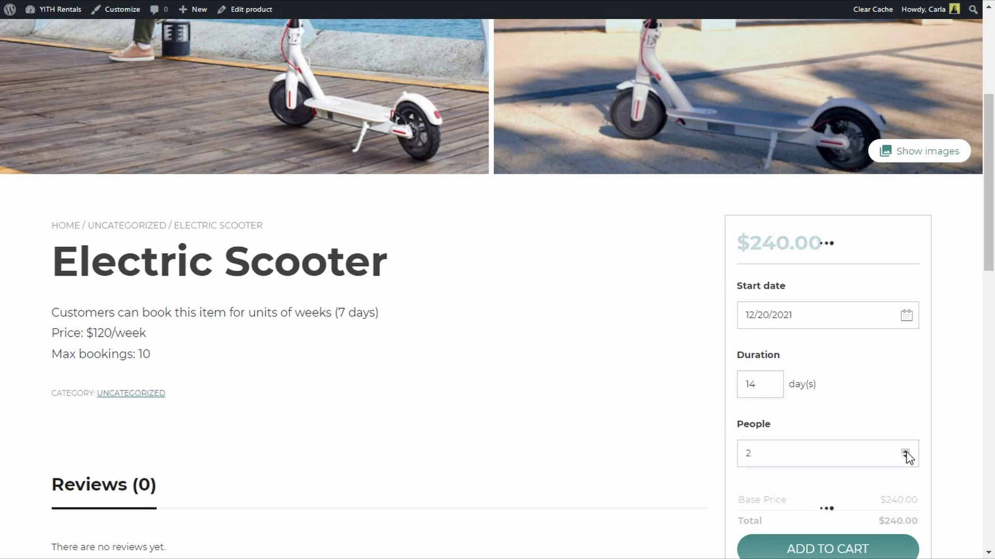
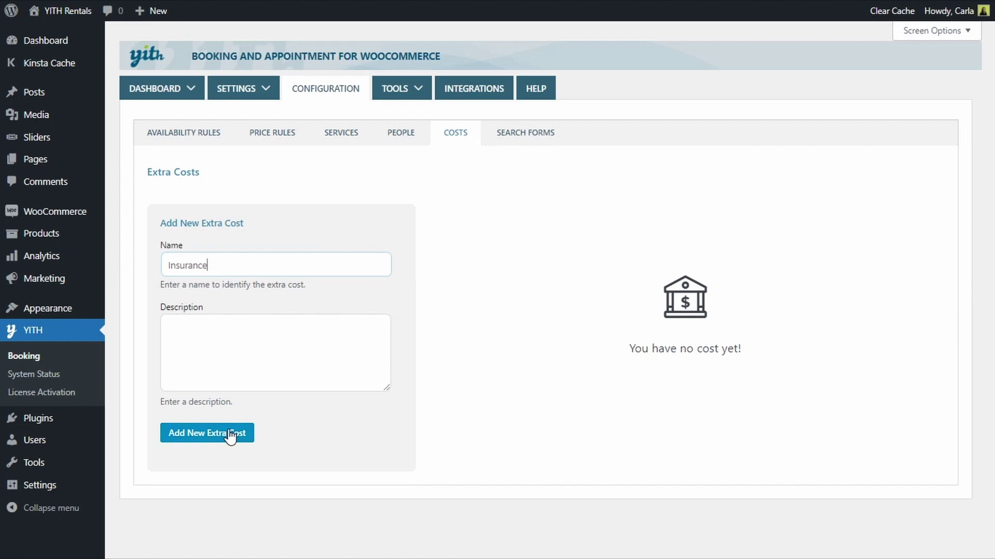
- Add an extra cost named Insurance to the booking configuration and open the Electric Scooter product for editing
left_click(230, 433)
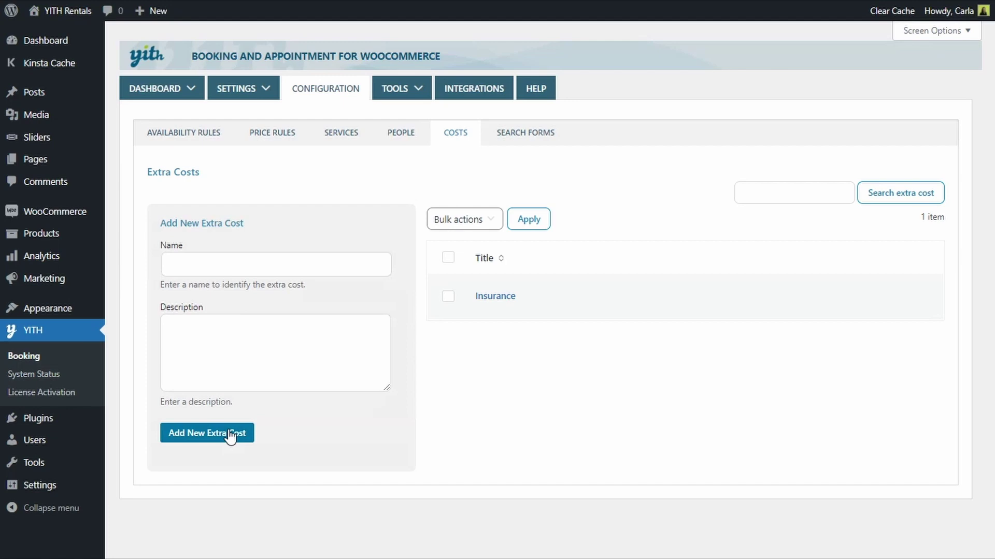
left_click(89, 239)
mouse_move(194, 219)
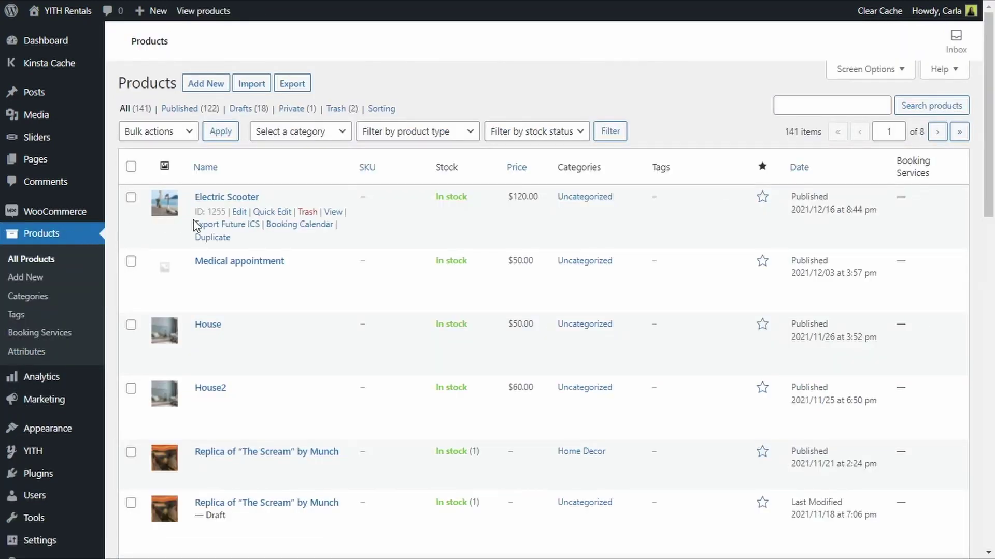
left_click(239, 213)
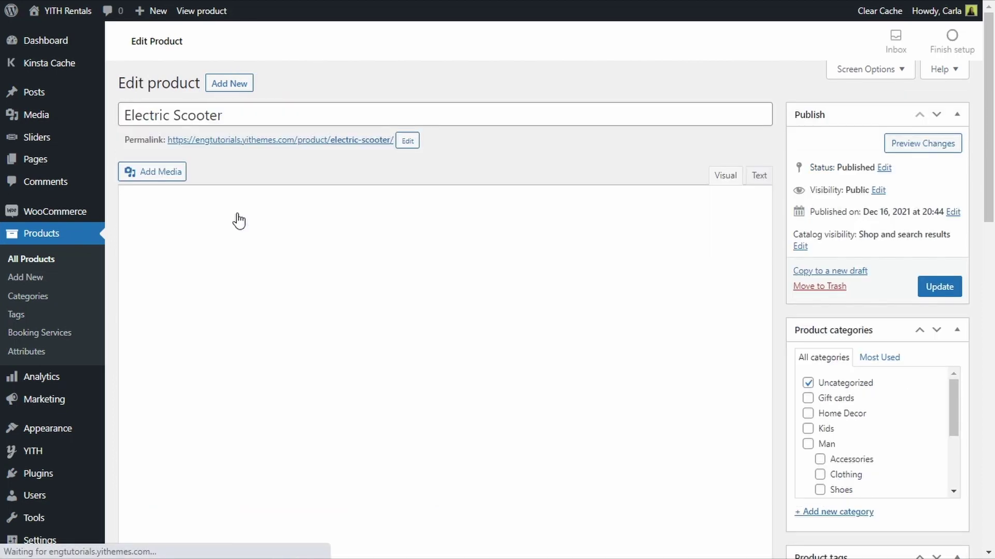
- Set the product's Insurance extra cost to $25, multiplied by the number of people, and update the product
scroll(238, 221, "down", 2)
scroll(239, 220, "down", 5)
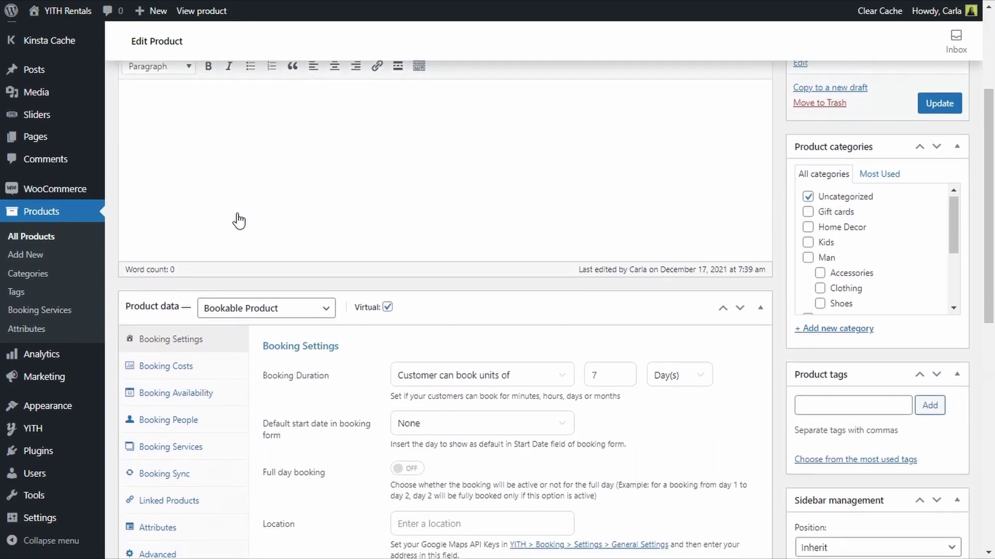
left_click(197, 235)
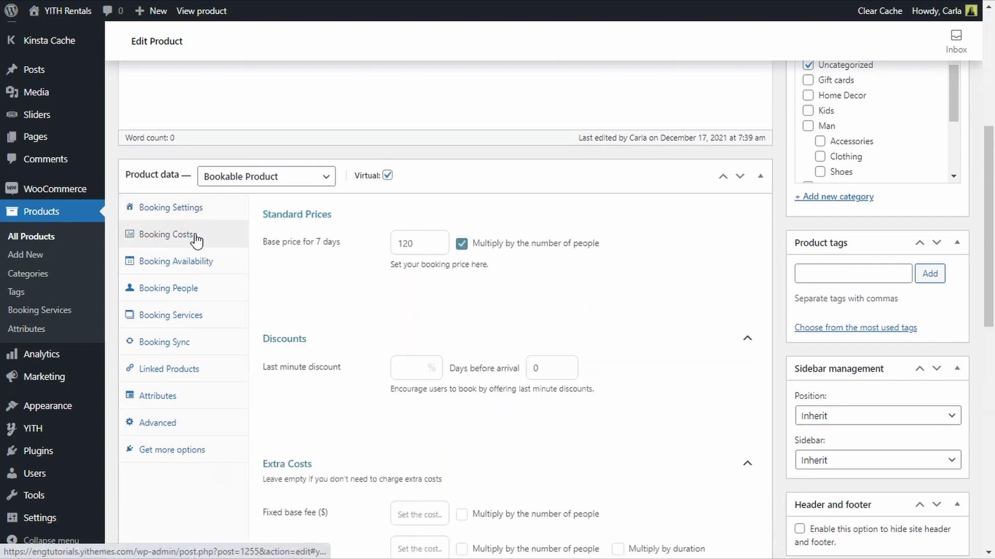
scroll(328, 262, "down", 6)
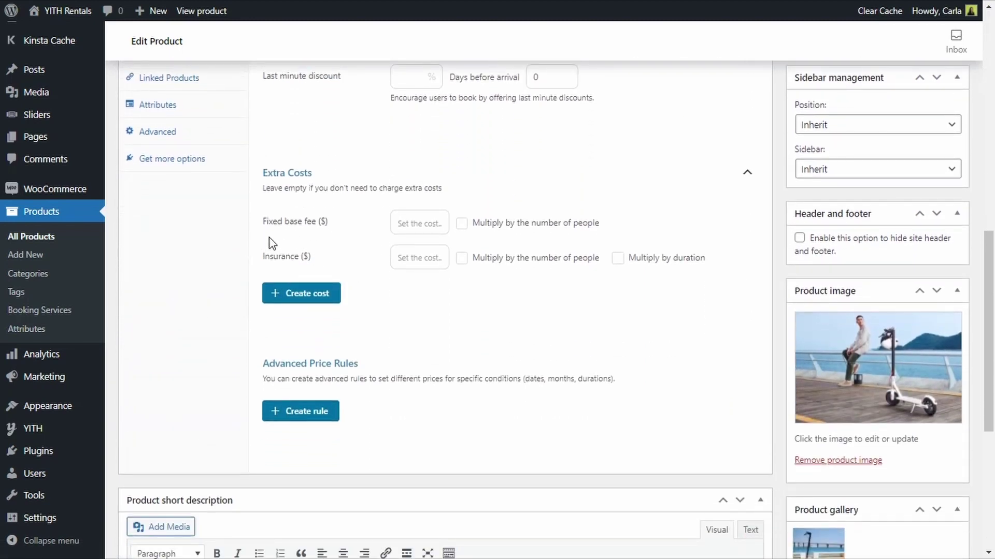
left_click(422, 255)
type("25")
left_click(462, 258)
scroll(663, 275, "up", 9)
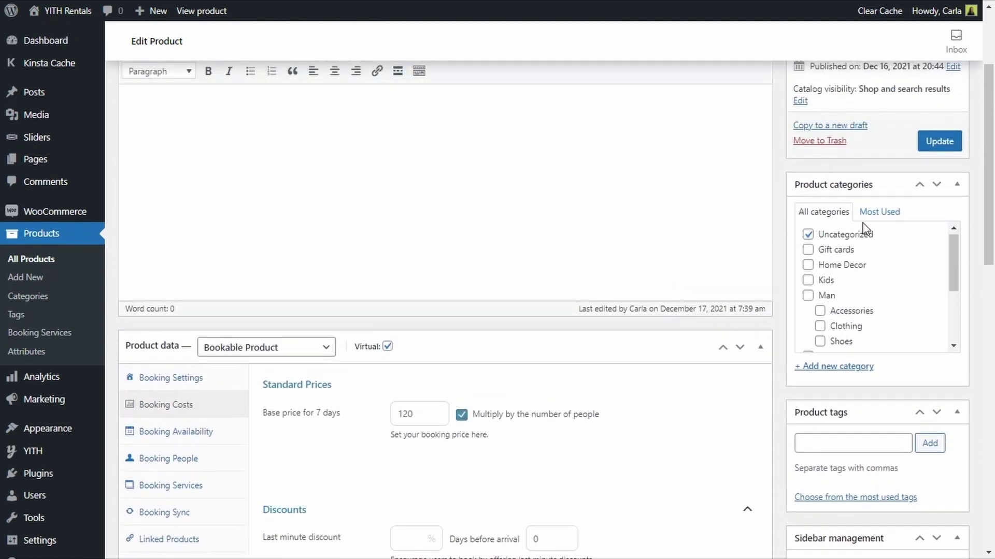
left_click(943, 150)
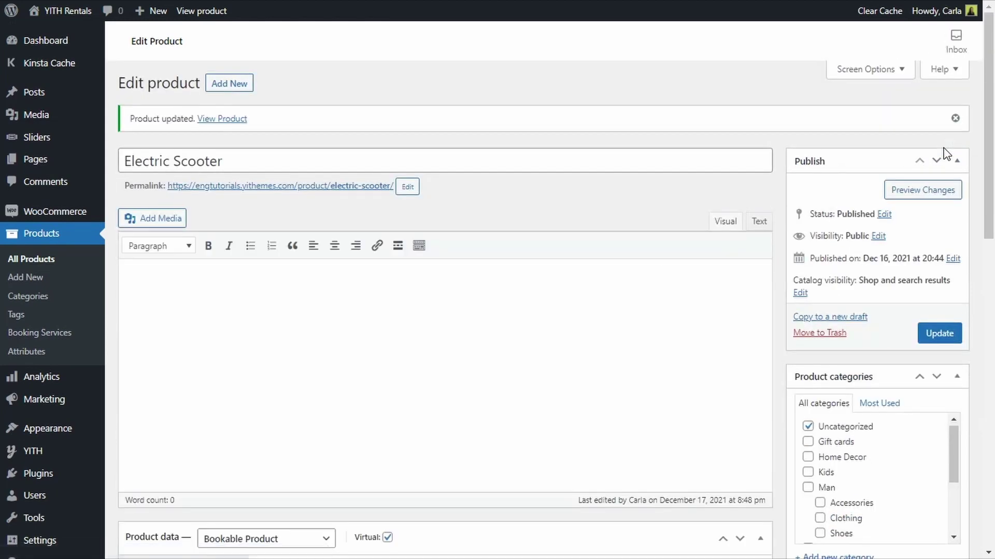
- Reload the product page and check the insurance cost in the booking form for 12/20/2021, raising the number of people
key("ctrl+Tab")
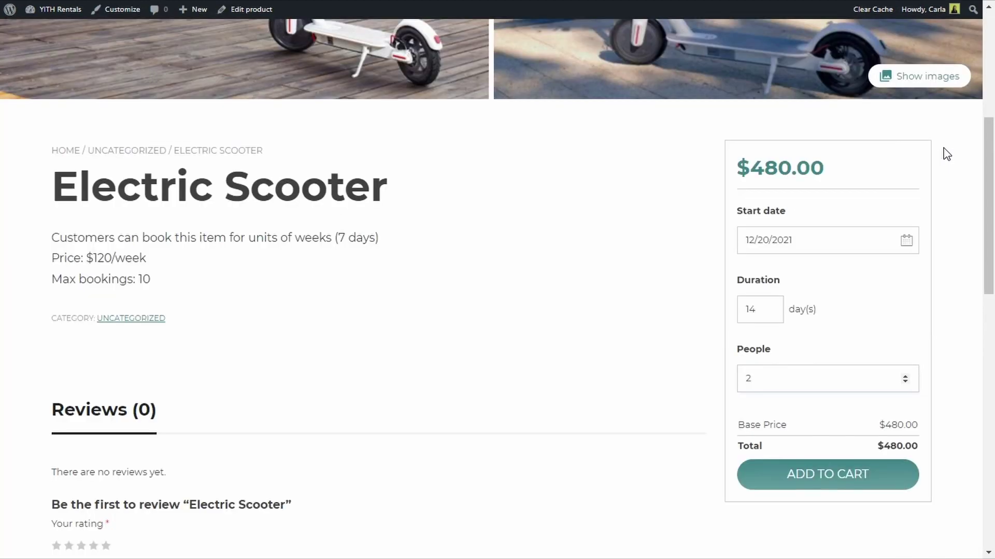
key("F5")
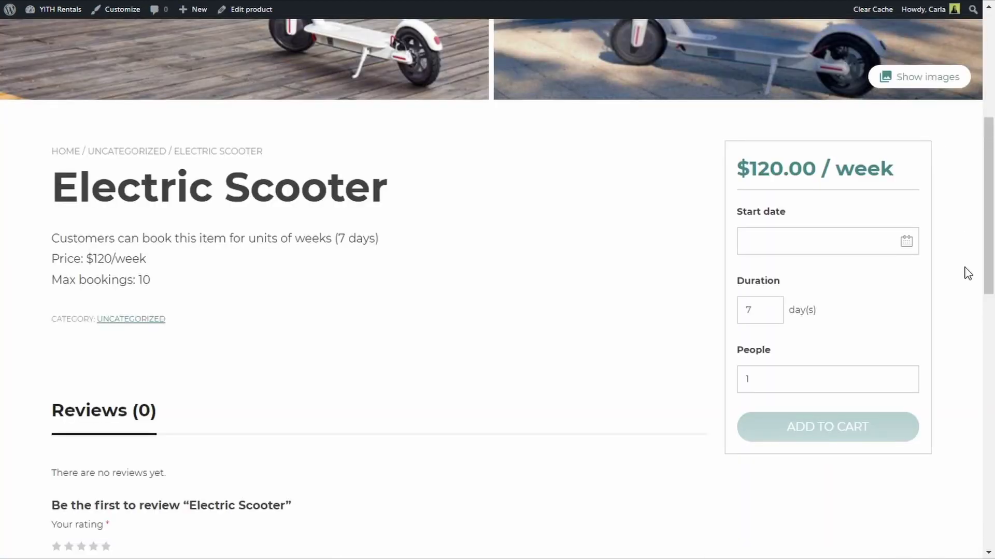
left_click(912, 248)
left_click(756, 374)
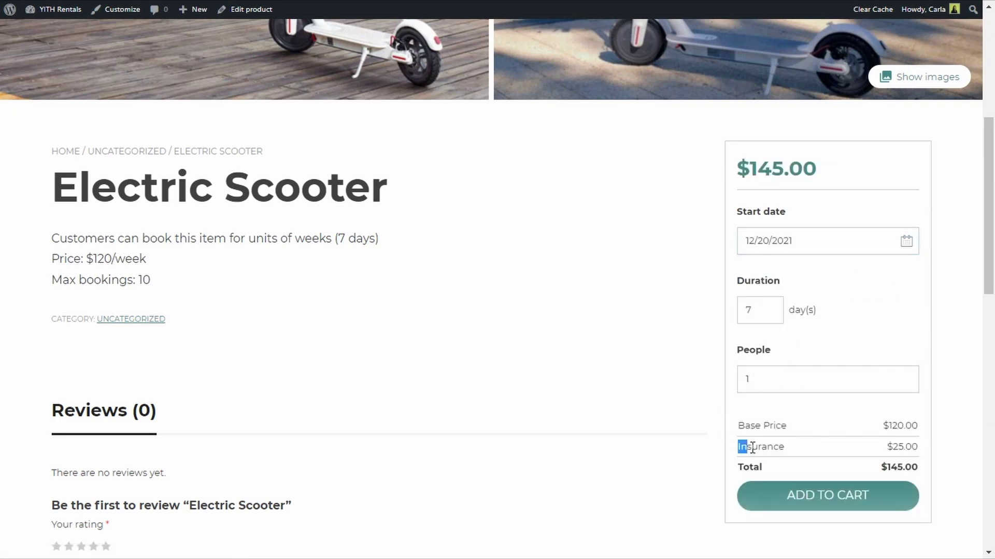
left_click_drag(752, 449, 938, 453)
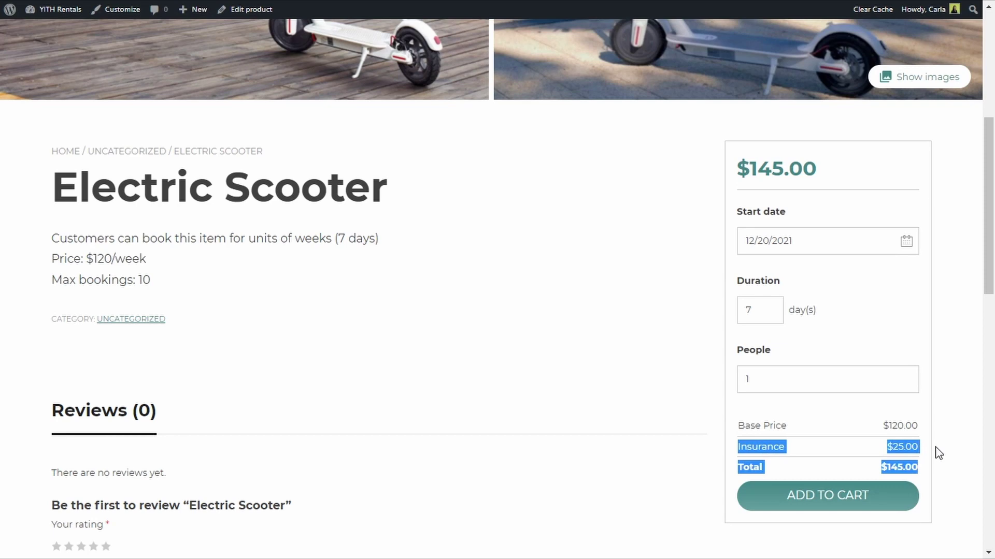
left_click(937, 453)
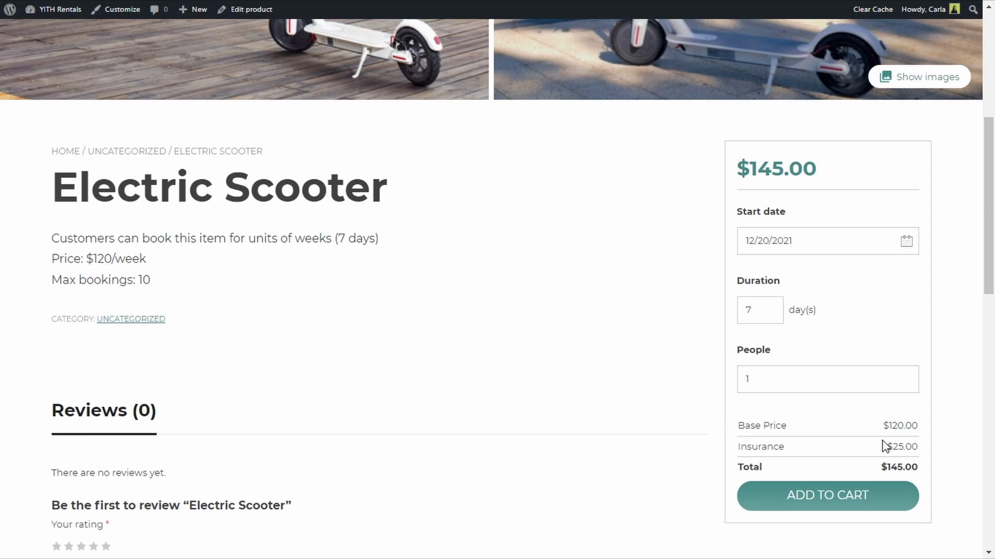
left_click(905, 377)
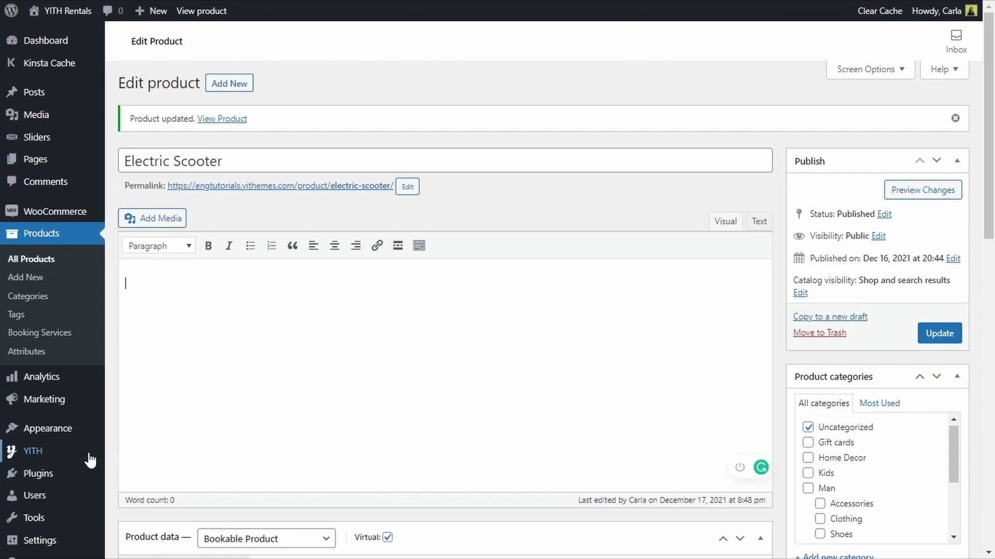
- In the YITH Booking customization settings, set the Add to cart label for bookable products to "Book now" and save the options
mouse_move(89, 460)
left_click(133, 455)
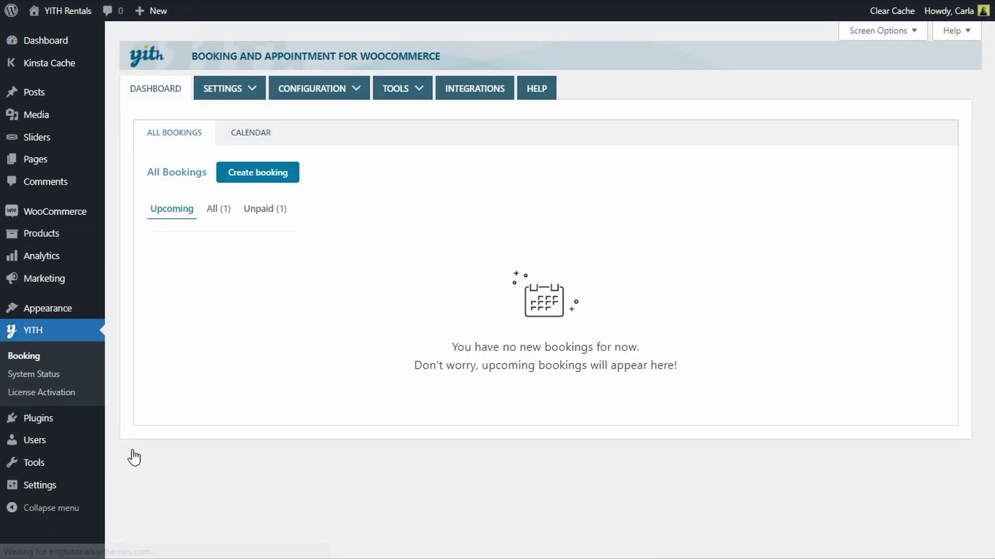
mouse_move(255, 95)
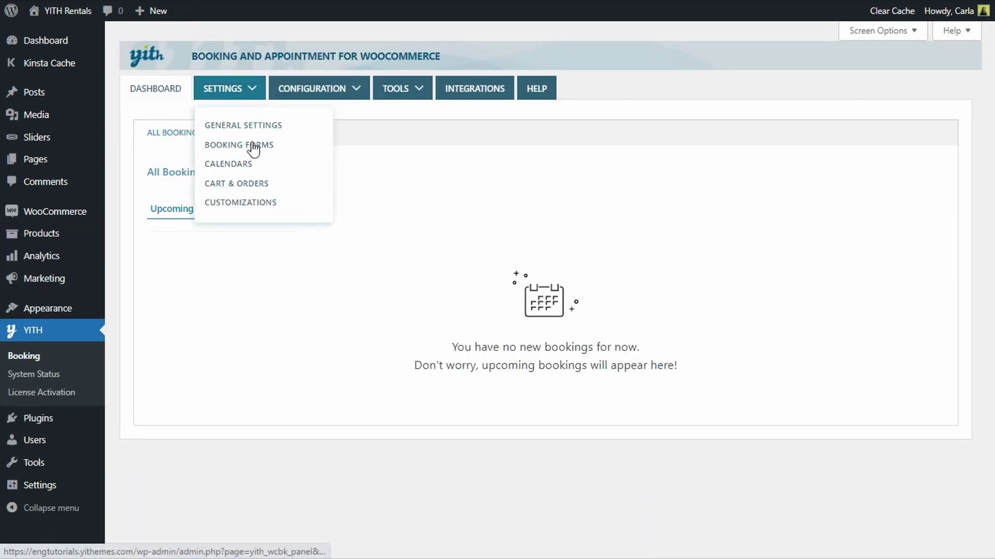
left_click(242, 205)
scroll(245, 212, "down", 1)
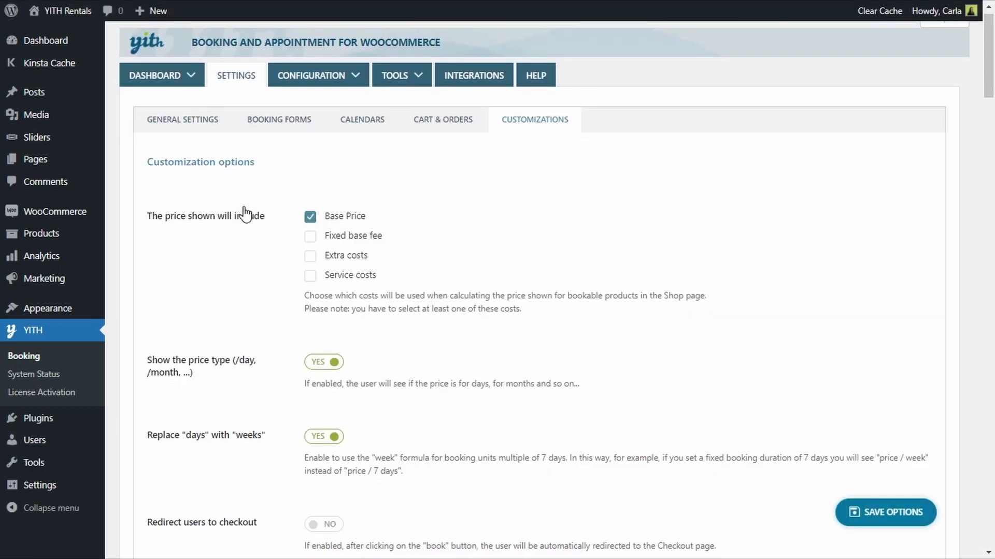
scroll(245, 214, "down", 8)
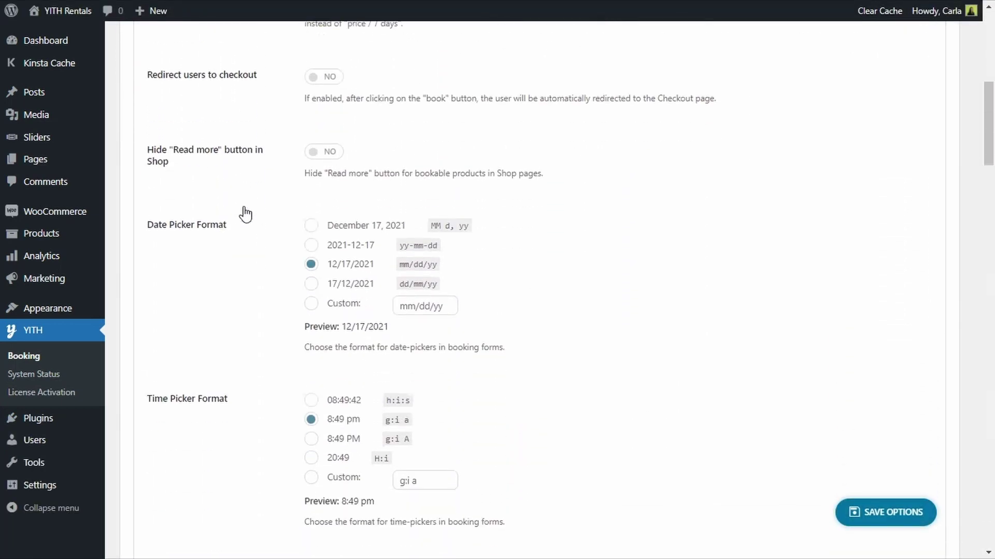
scroll(245, 213, "down", 12)
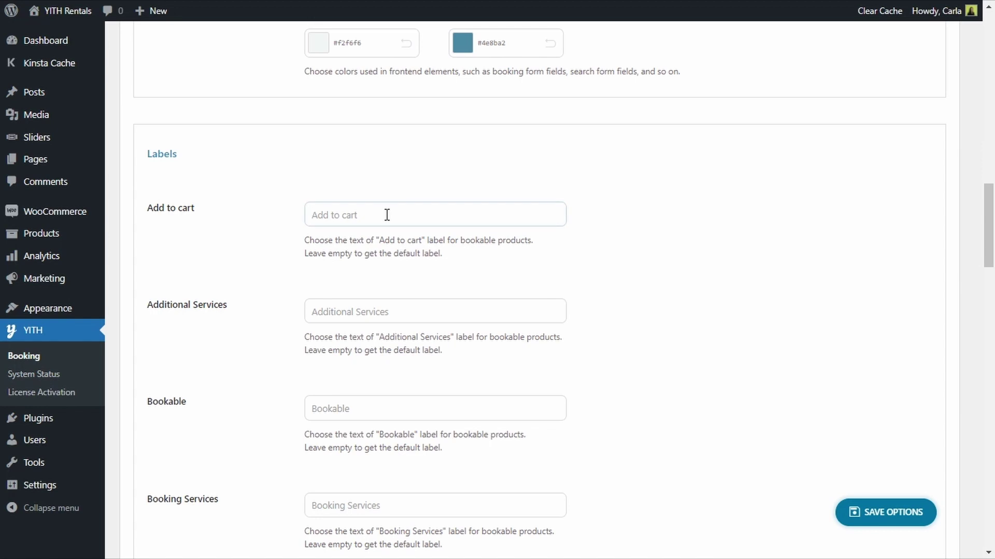
type("Book now")
left_click(888, 512)
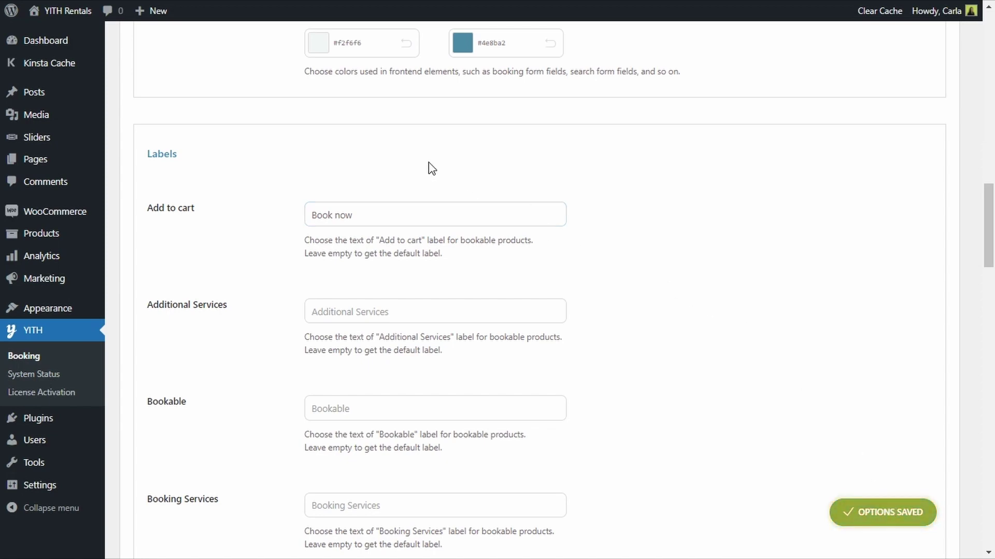
- Enable redirecting users to checkout after booking and save the customization options
scroll(430, 167, "up", 4)
scroll(428, 163, "up", 12)
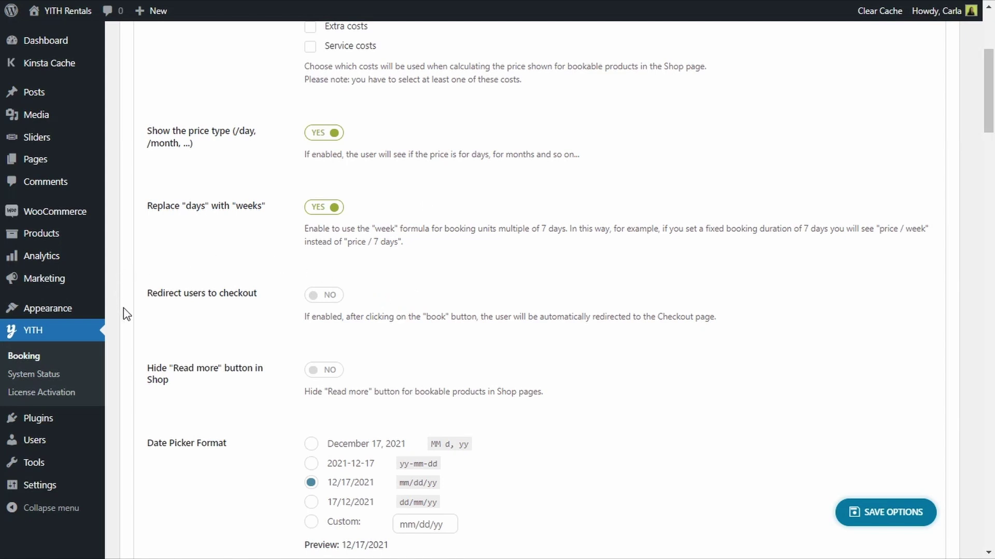
left_click(325, 298)
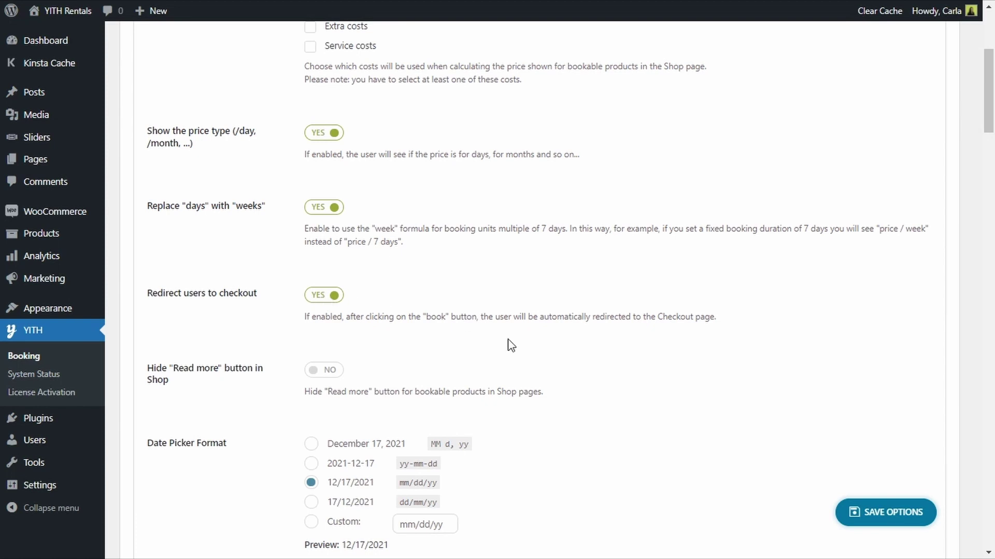
left_click(887, 511)
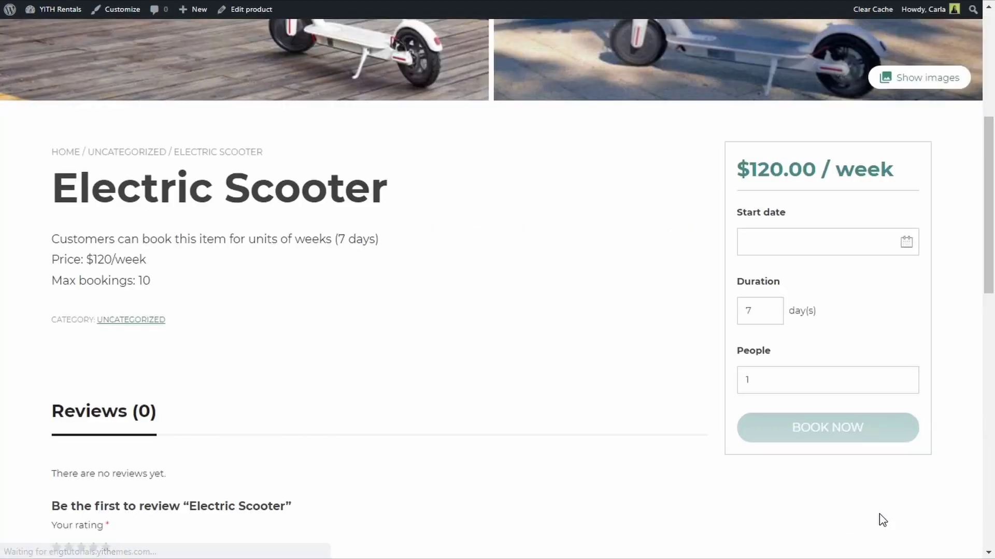
- Book the Electric Scooter from 12/20/2021 for 2 people, proceeding to the checkout
left_click(906, 243)
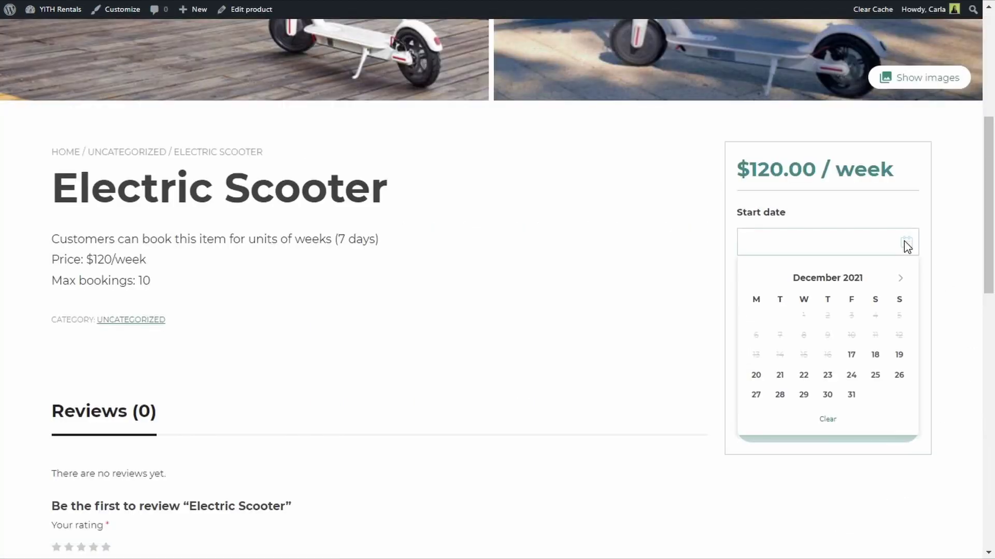
left_click(756, 379)
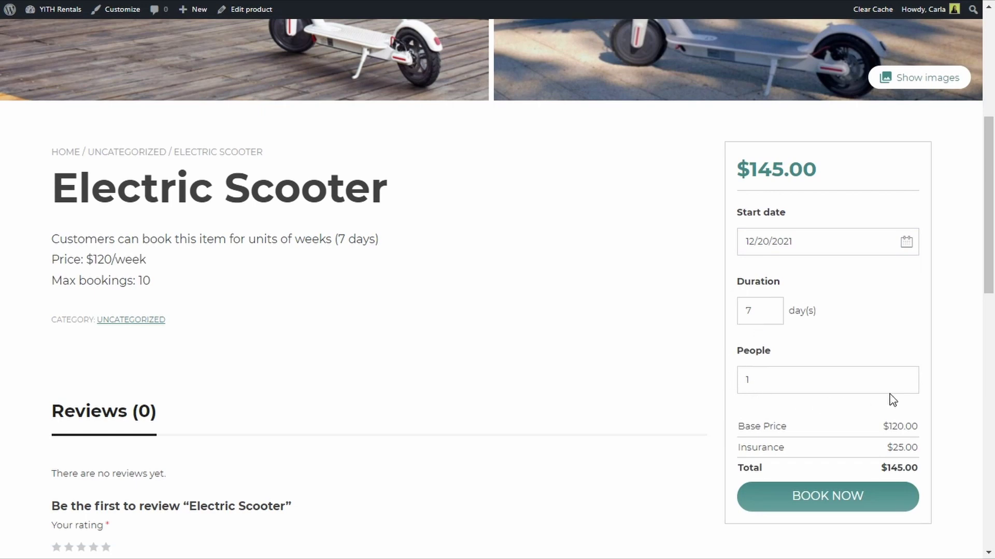
left_click(907, 378)
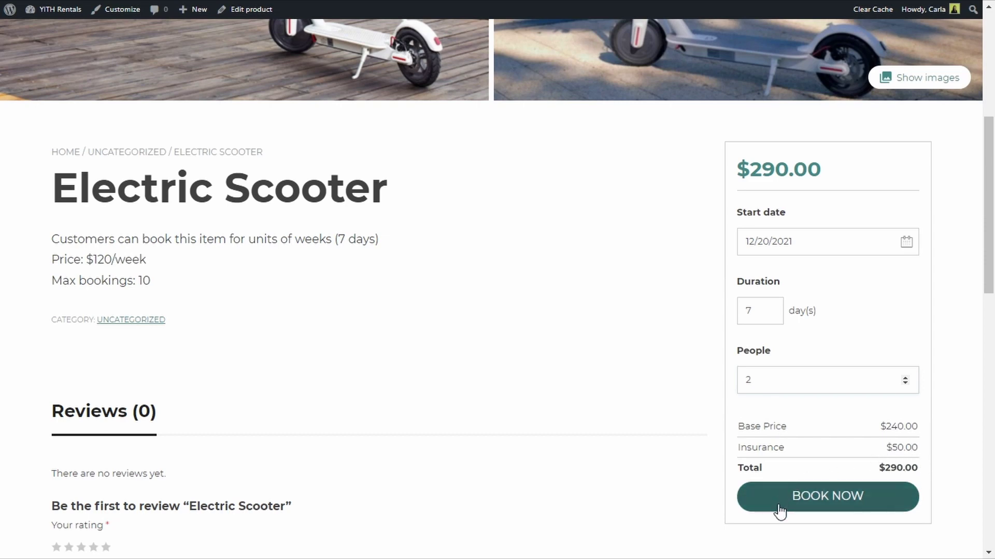
left_click(831, 503)
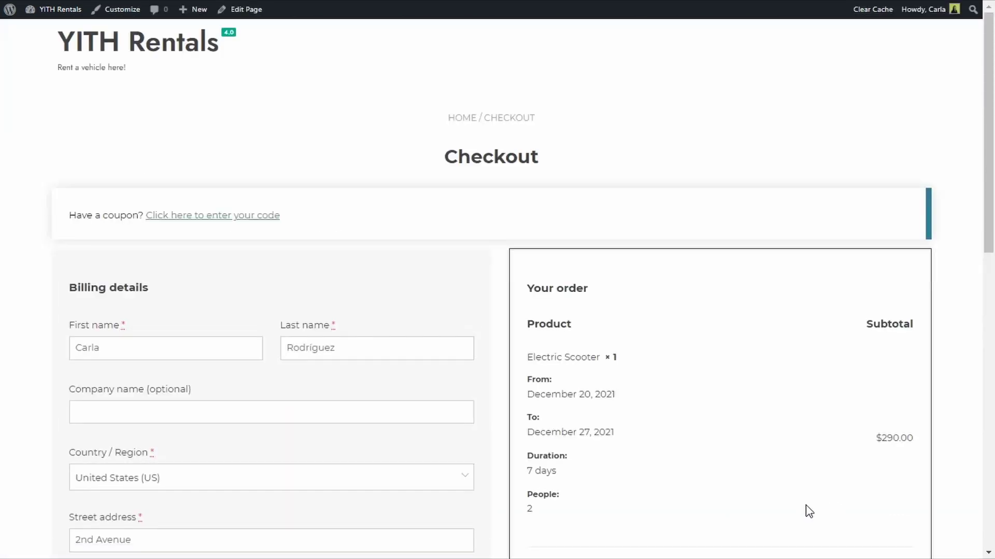